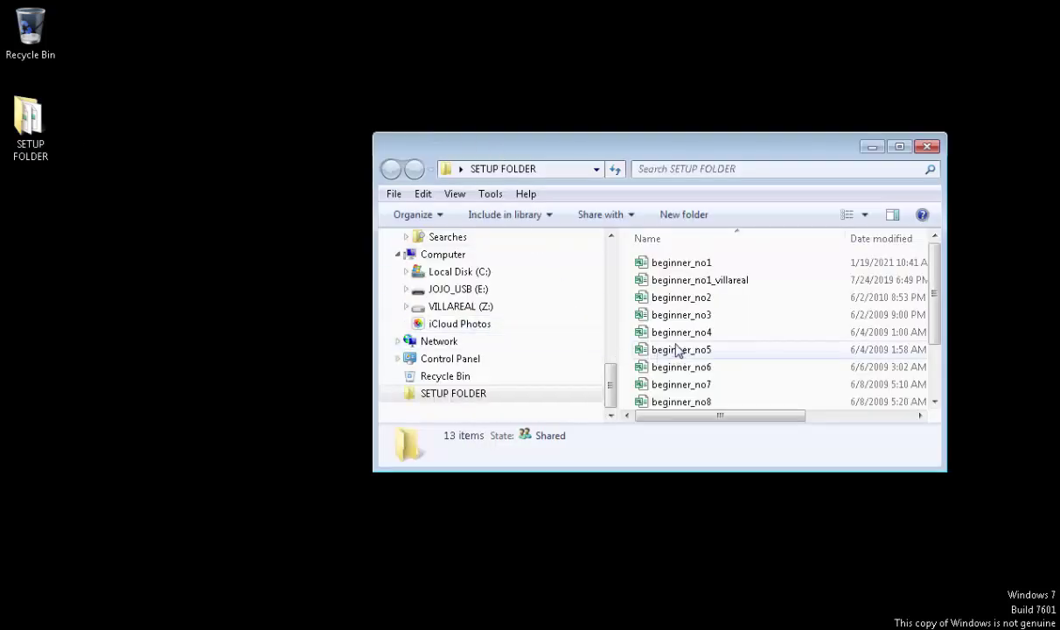
# Step: Open beginner_no4, tour the Spill, number as a Label, AutoComplete and Picklist sheets, ending on Text Label
pyautogui.click(681, 334)
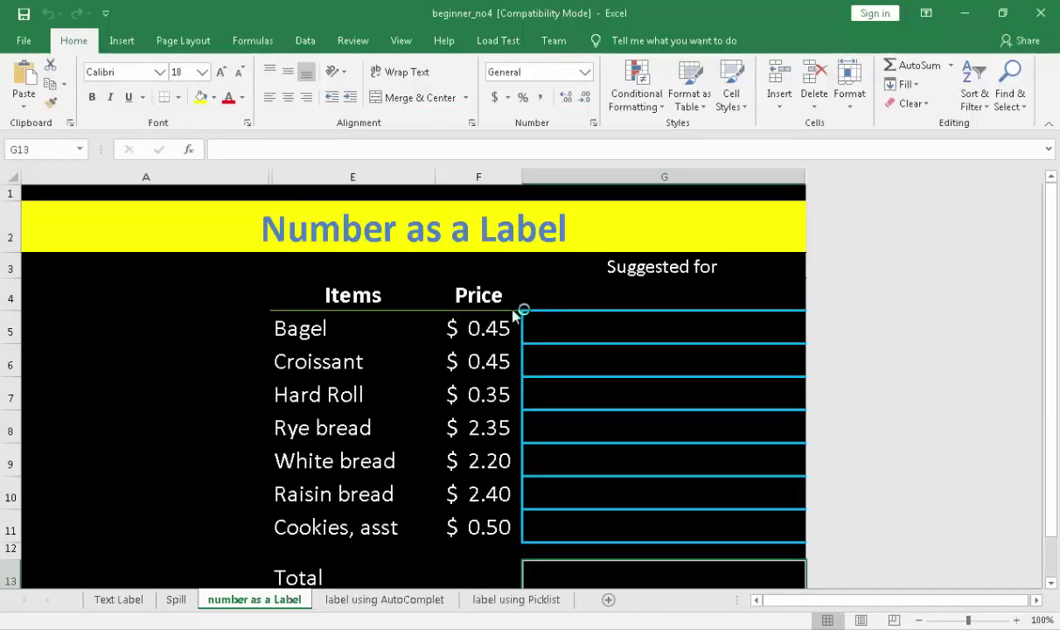
pyautogui.click(115, 601)
pyautogui.click(175, 602)
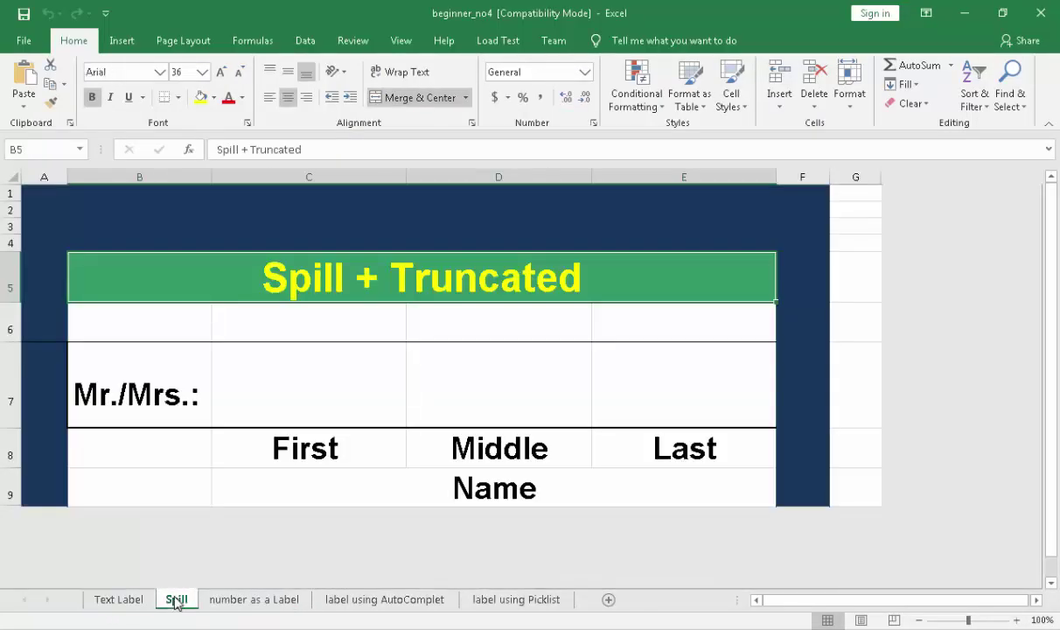
pyautogui.click(240, 602)
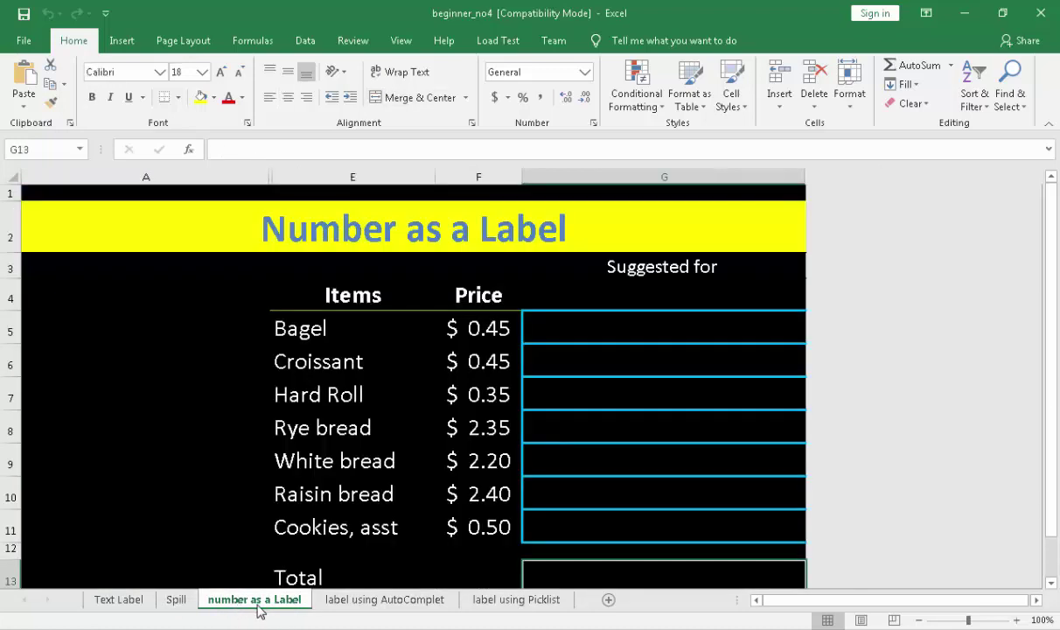
pyautogui.click(349, 604)
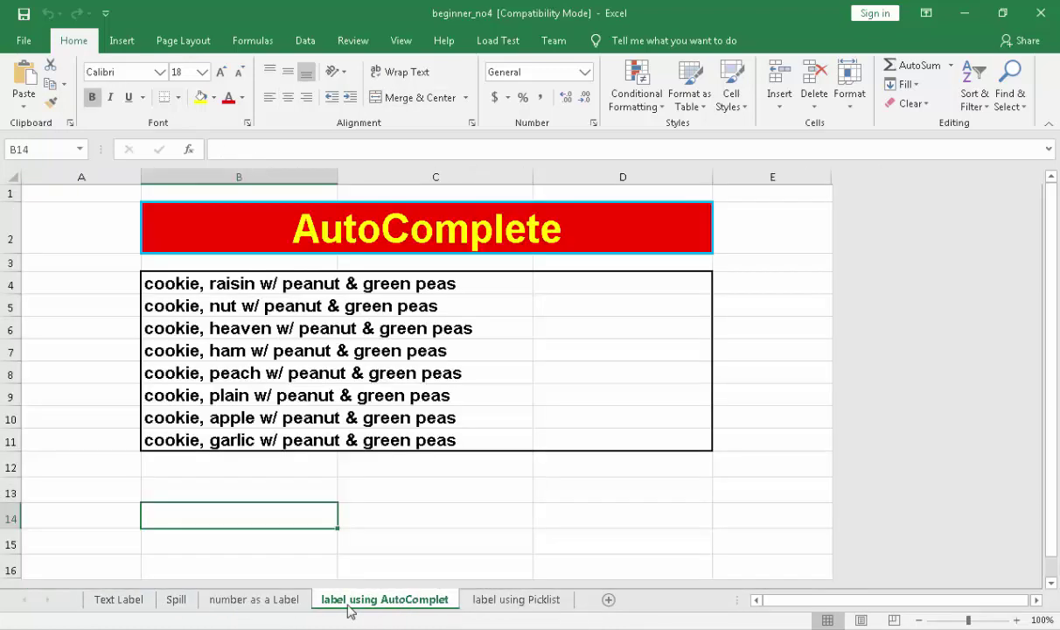
pyautogui.click(468, 604)
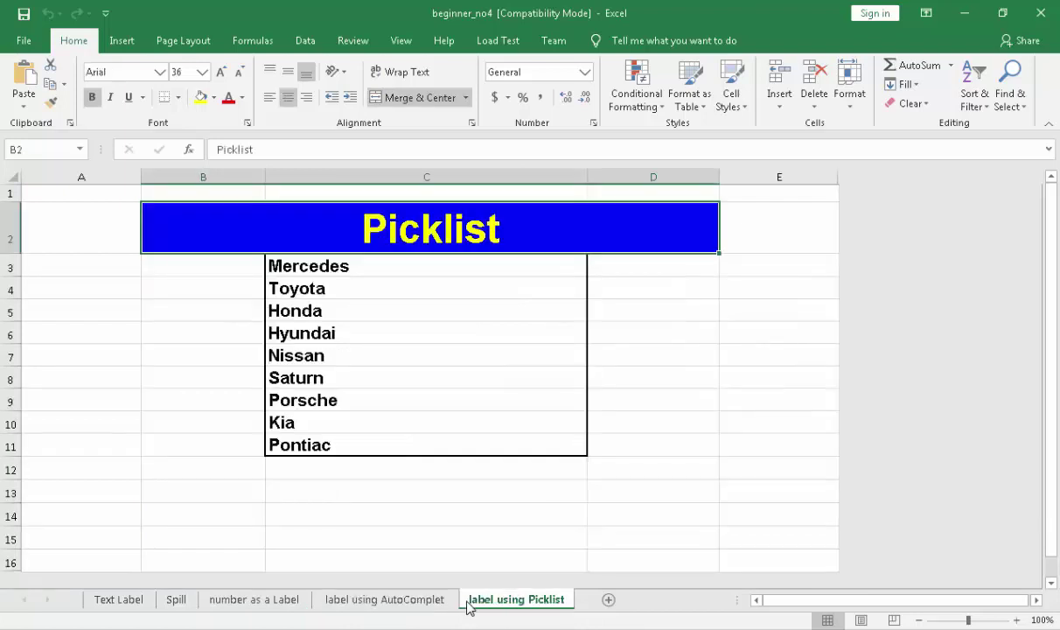
pyautogui.click(126, 602)
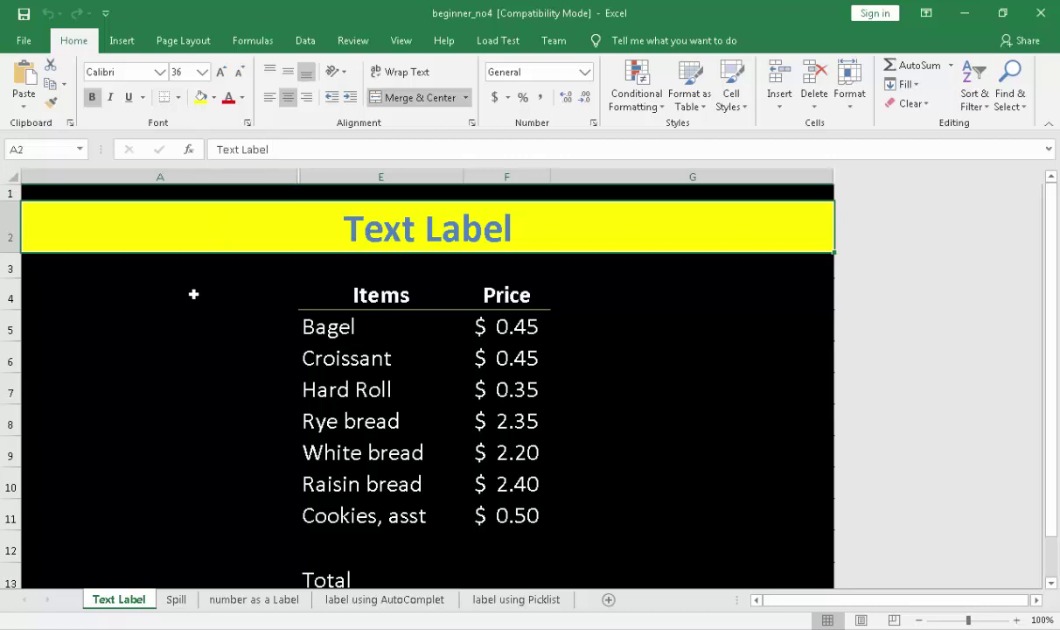
# Step: Replace the 'Text Label' title in A2 with your surname
pyautogui.click(335, 330)
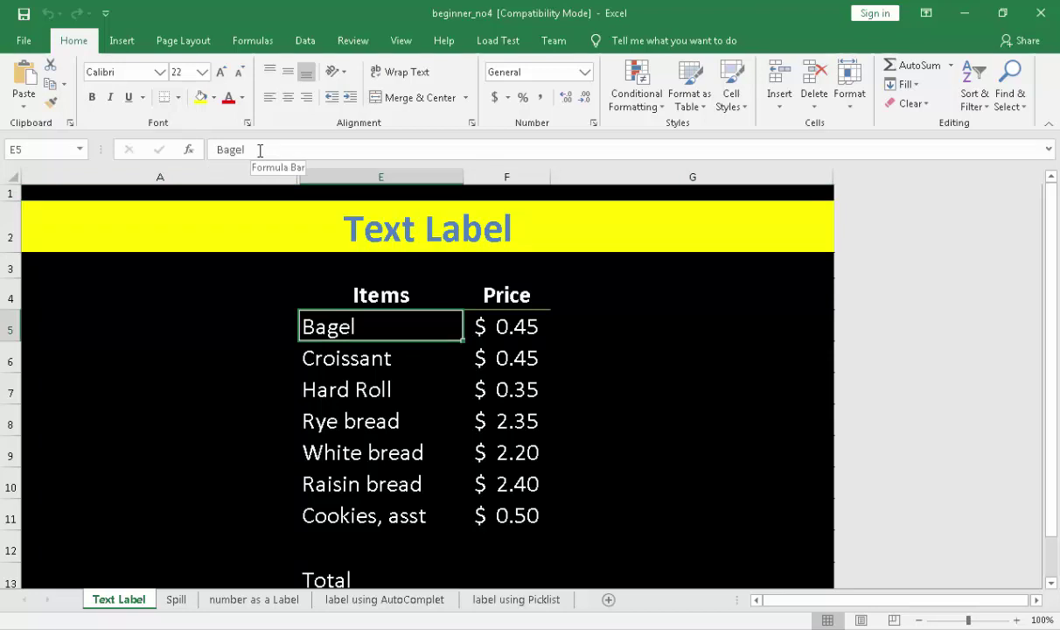
pyautogui.press('Up')
pyautogui.press('Up')
pyautogui.press('Up')
pyautogui.hotkey('ctrl', 'z')
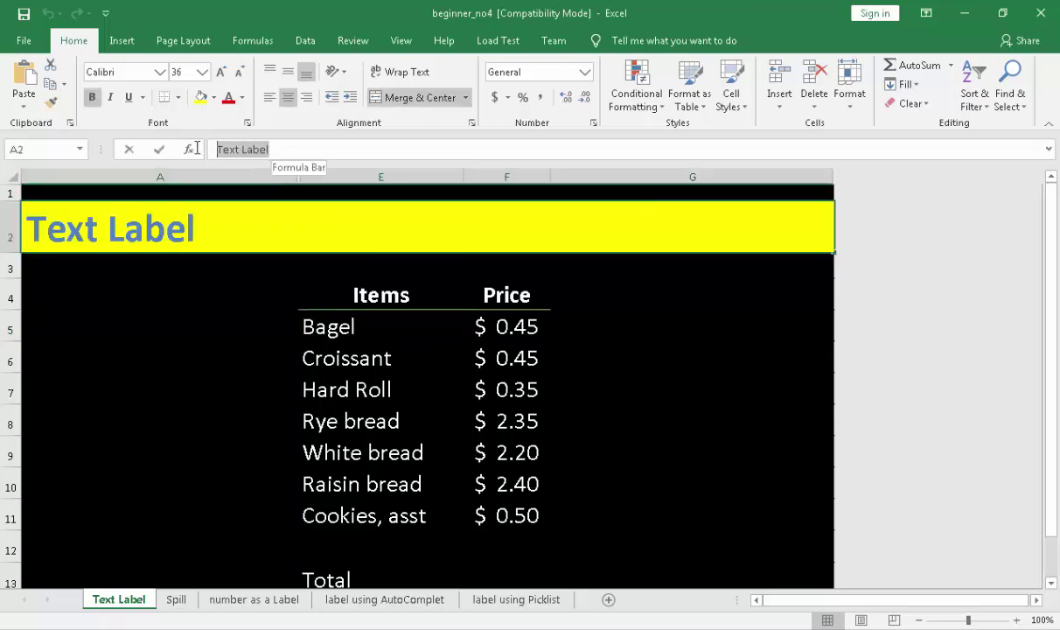
pyautogui.tripleClick(201, 148)
pyautogui.write('vill')
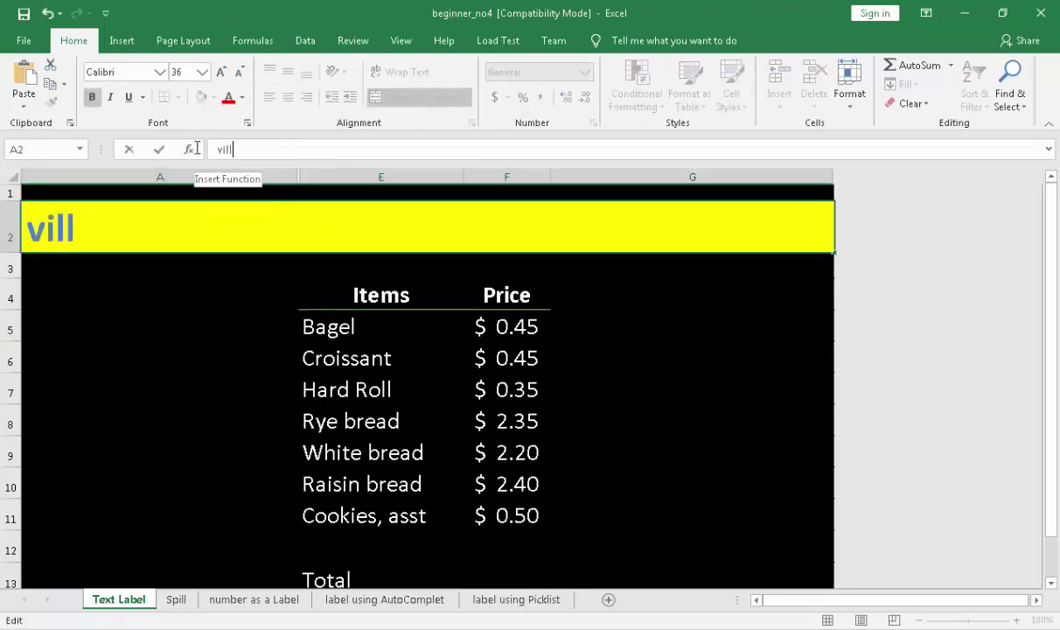
pyautogui.write('areal')
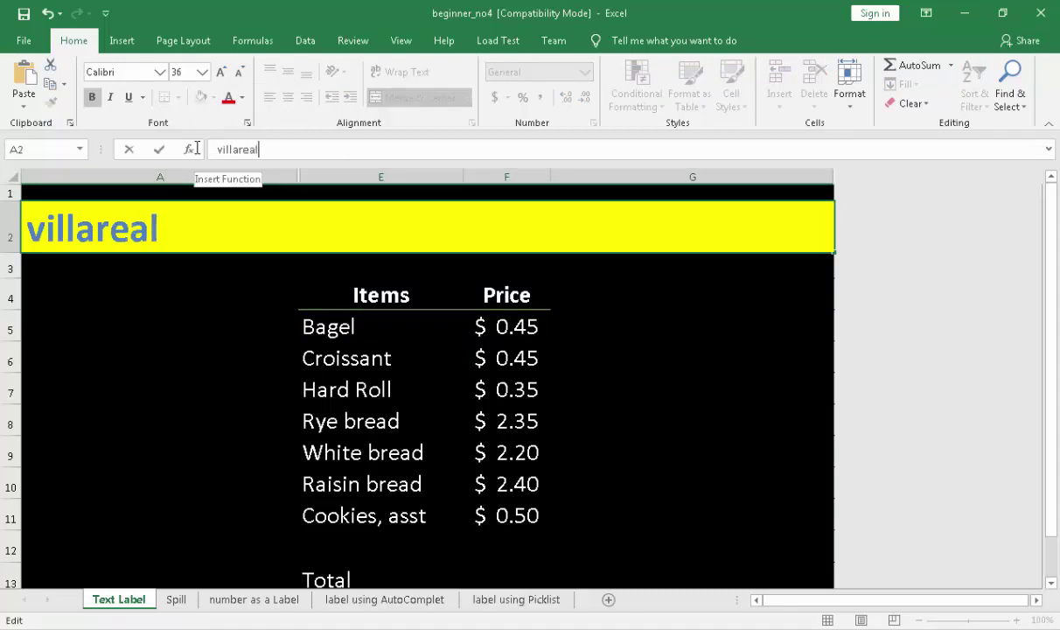
pyautogui.press('Return')
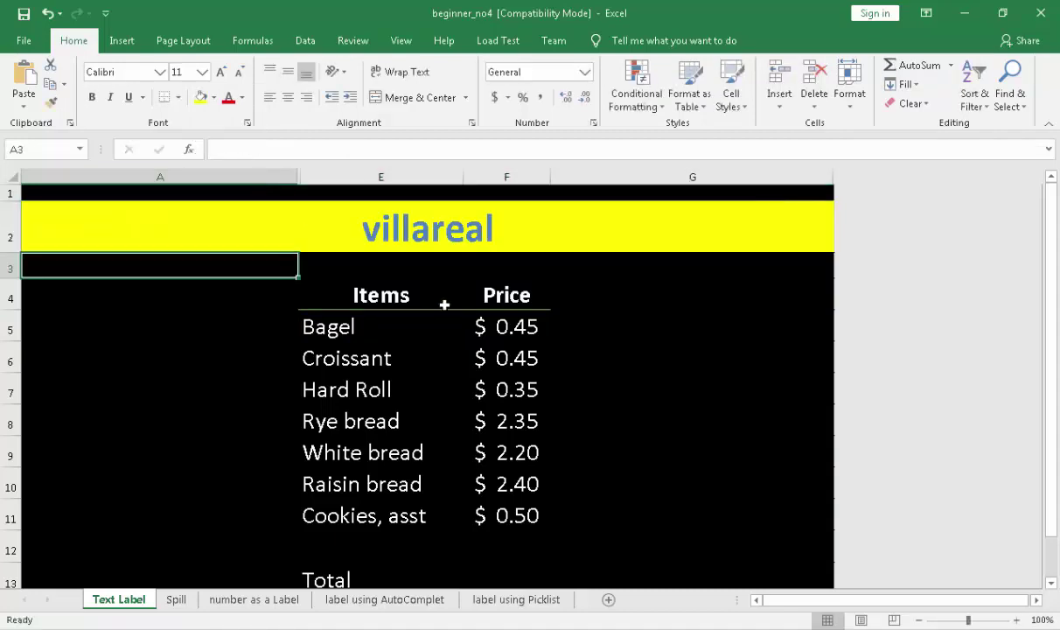
pyautogui.click(630, 350)
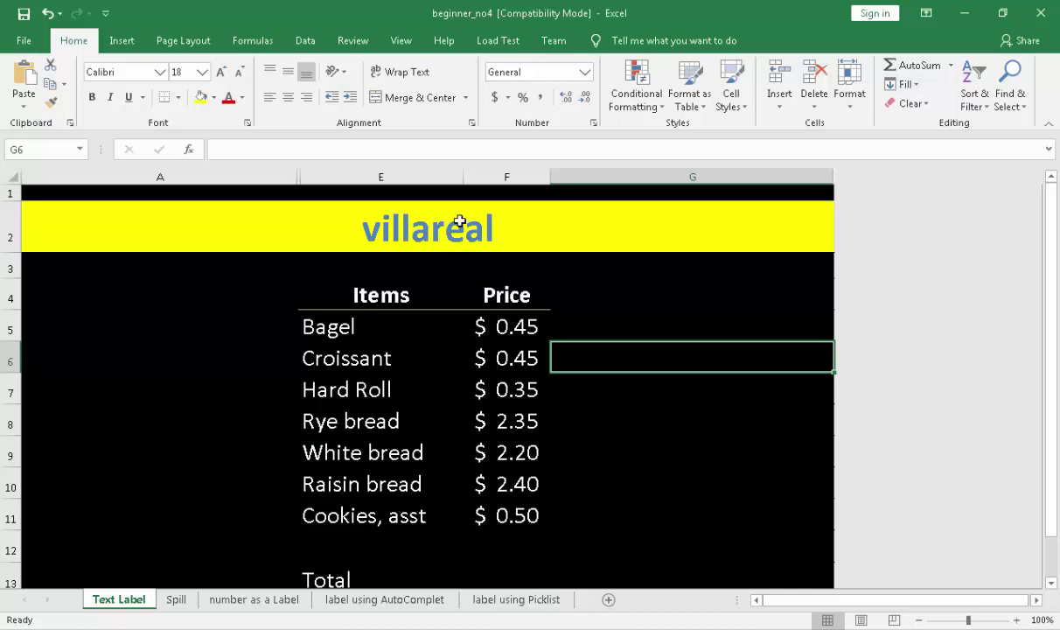
pyautogui.click(482, 328)
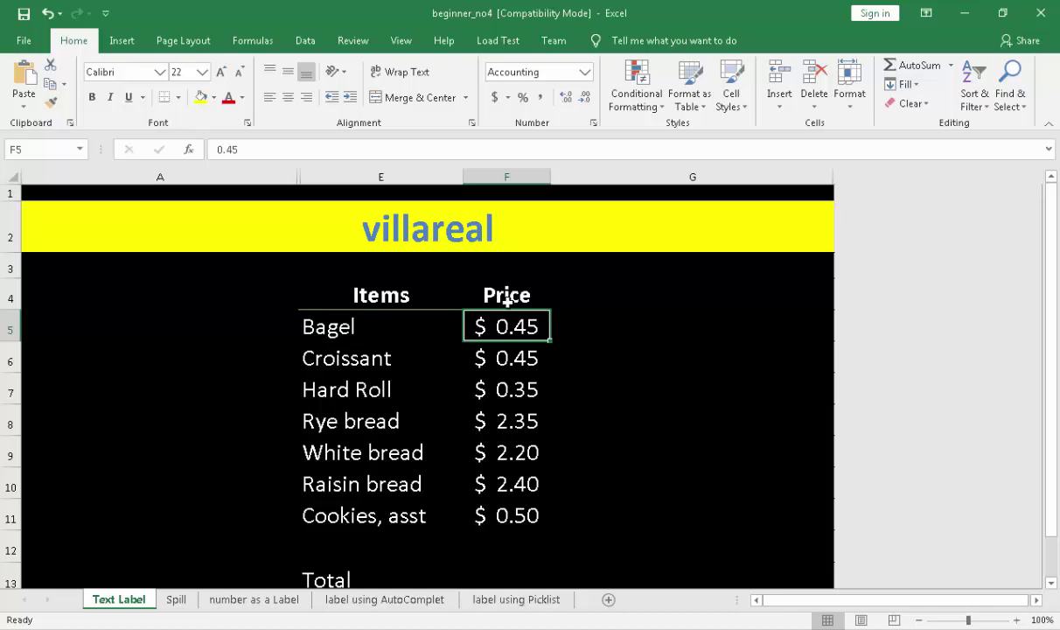
# Step: AutoSum the prices F5:F12 into the Total cell F13, giving $8.70
pyautogui.scroll(-1, 507, 294)
pyautogui.moveTo(500, 233); pyautogui.dragTo(519, 481)
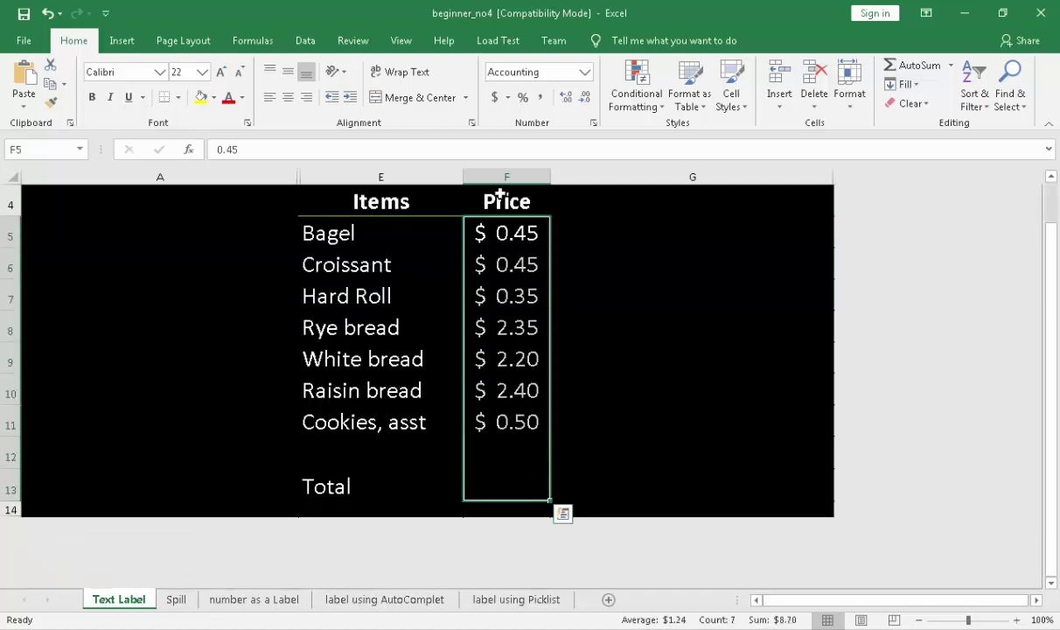
pyautogui.click(909, 69)
pyautogui.click(604, 406)
# Step: Select F5:F13 and then E5:E13 to compare their status bar sums
pyautogui.click(498, 482)
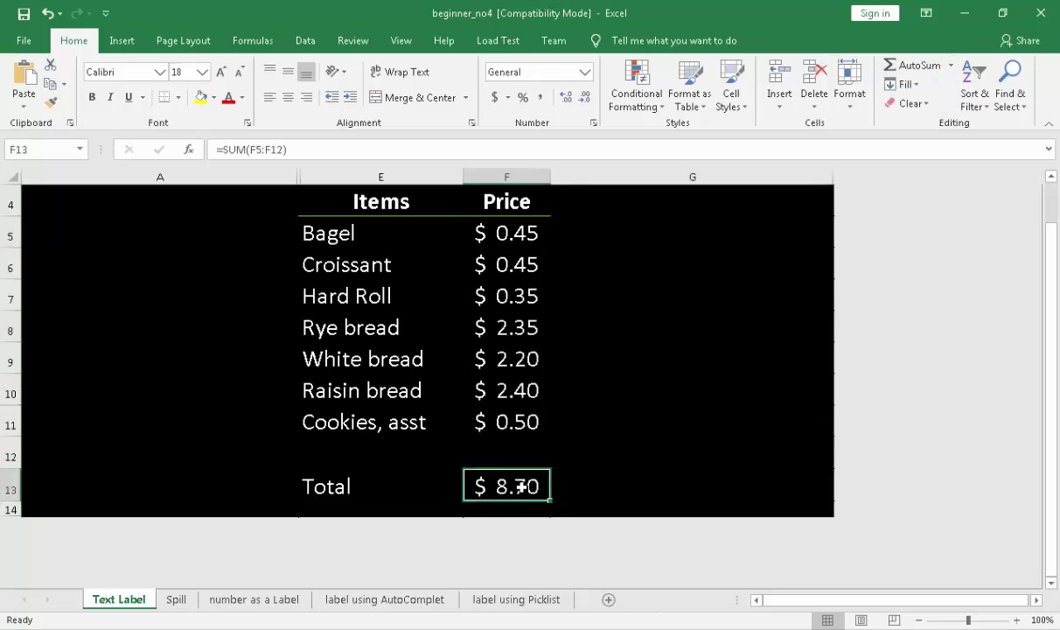
pyautogui.moveTo(495, 229); pyautogui.dragTo(497, 477)
pyautogui.click(603, 390)
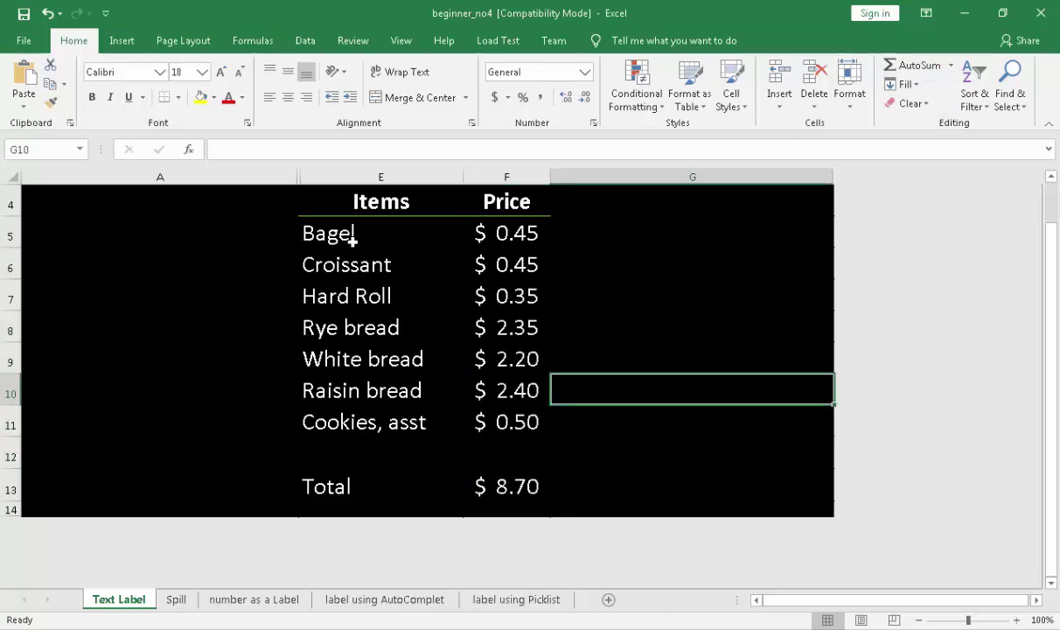
pyautogui.moveTo(349, 234); pyautogui.dragTo(365, 473)
pyautogui.click(642, 371)
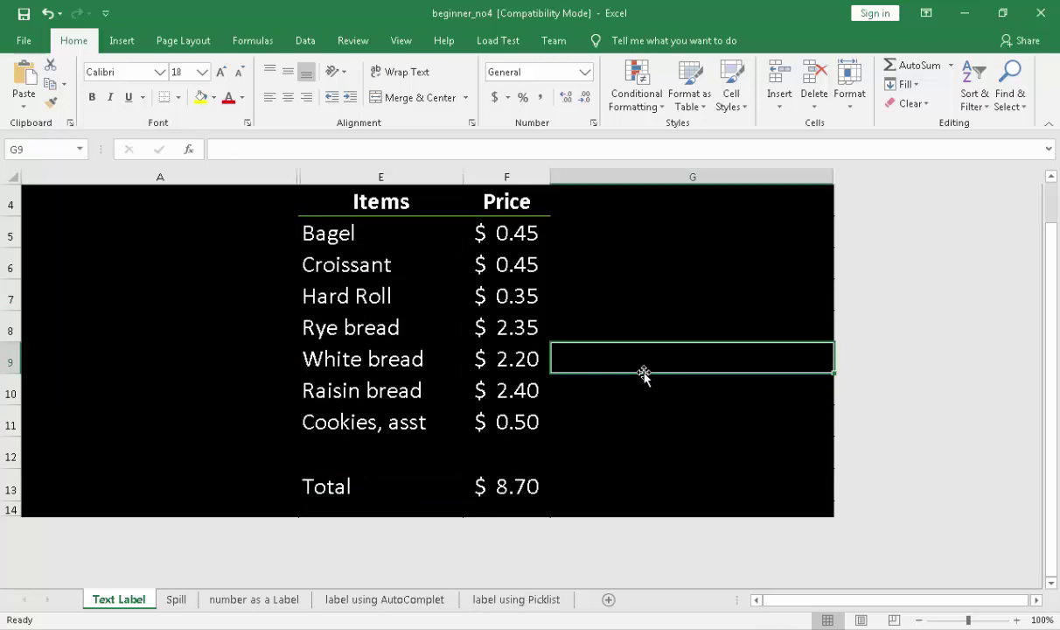
pyautogui.scroll(1, 644, 375)
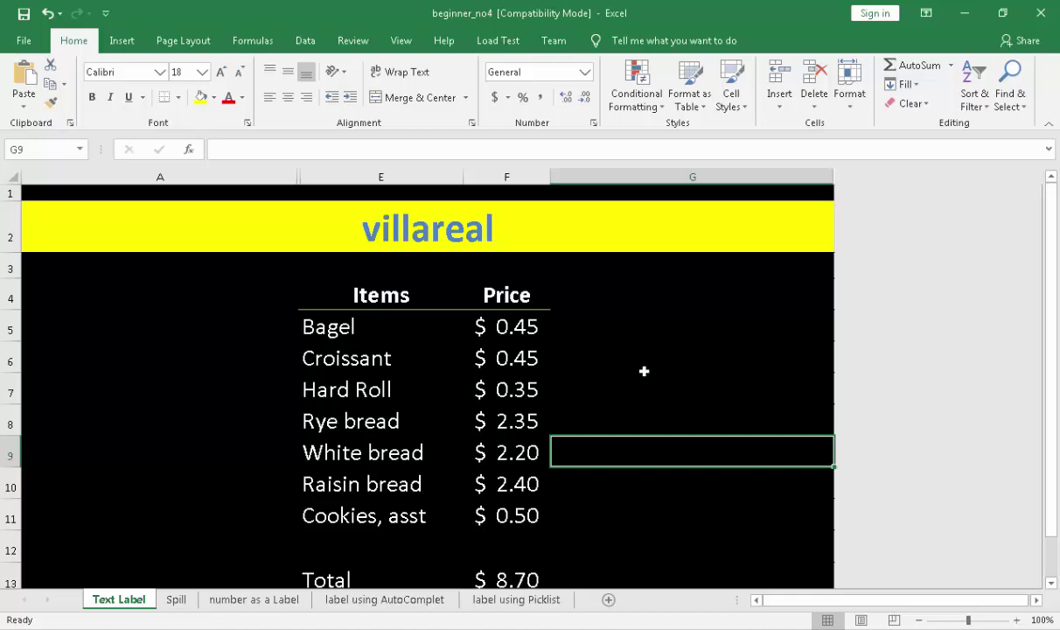
# Step: Add Sheet1, move it before Text Label, and zoom to 200%
pyautogui.click(610, 599)
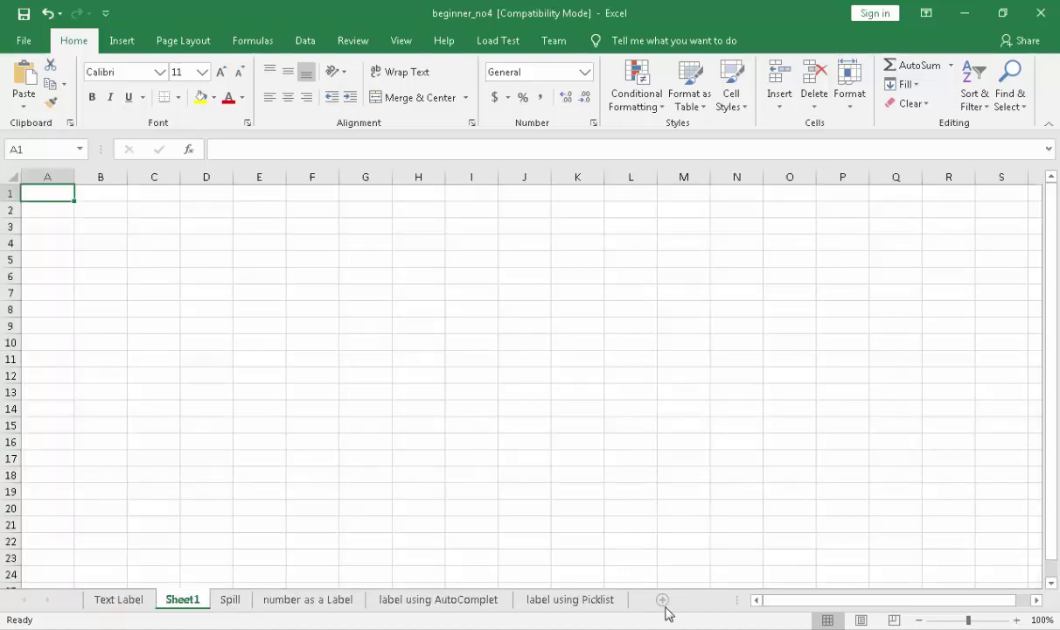
pyautogui.moveTo(184, 605); pyautogui.dragTo(109, 605)
pyautogui.click(1042, 619)
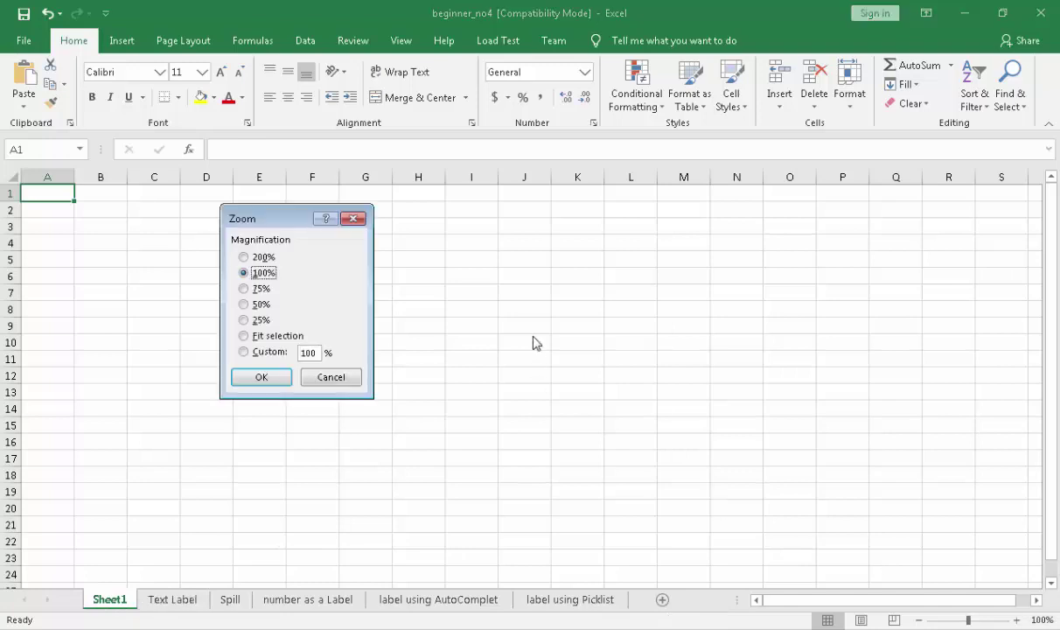
pyautogui.click(244, 257)
pyautogui.click(261, 377)
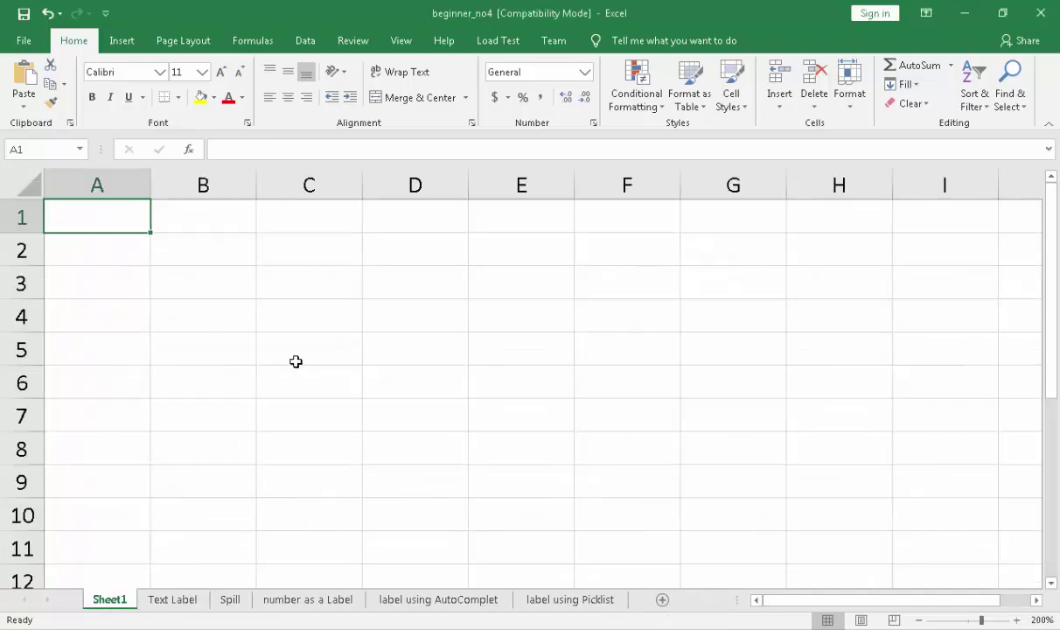
# Step: Enter the number 5 in B2 and the letter a in B3
pyautogui.click(185, 248)
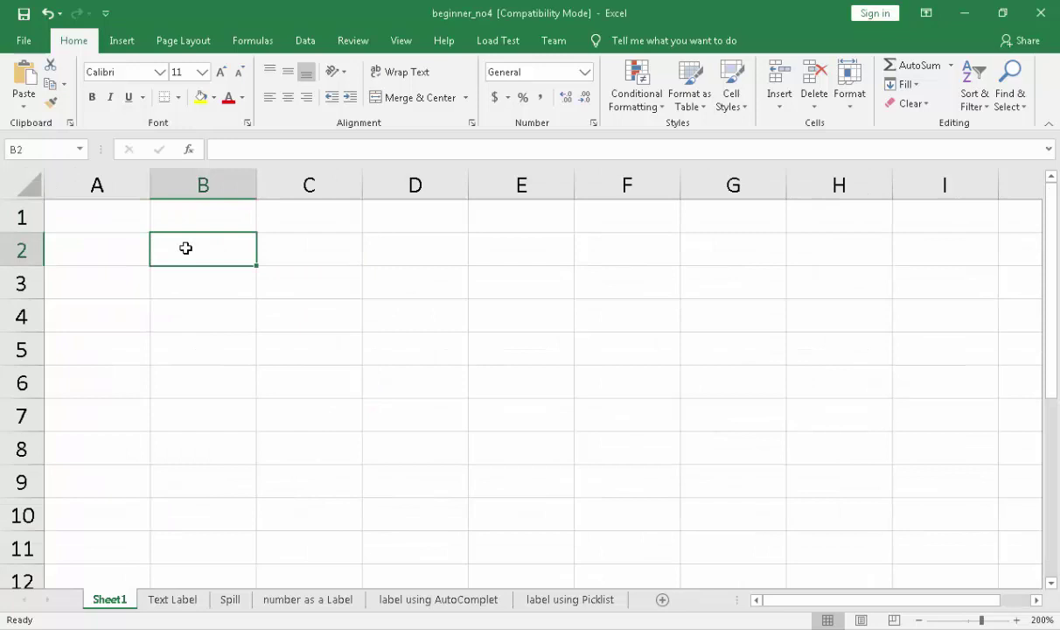
pyautogui.write('5')
pyautogui.press('Return')
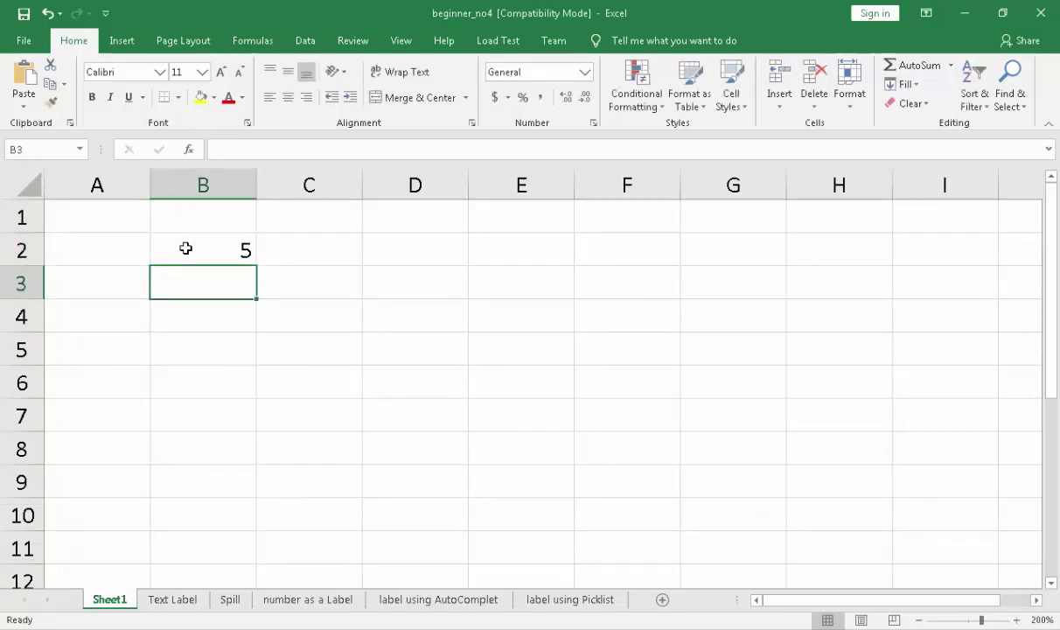
pyautogui.click(219, 256)
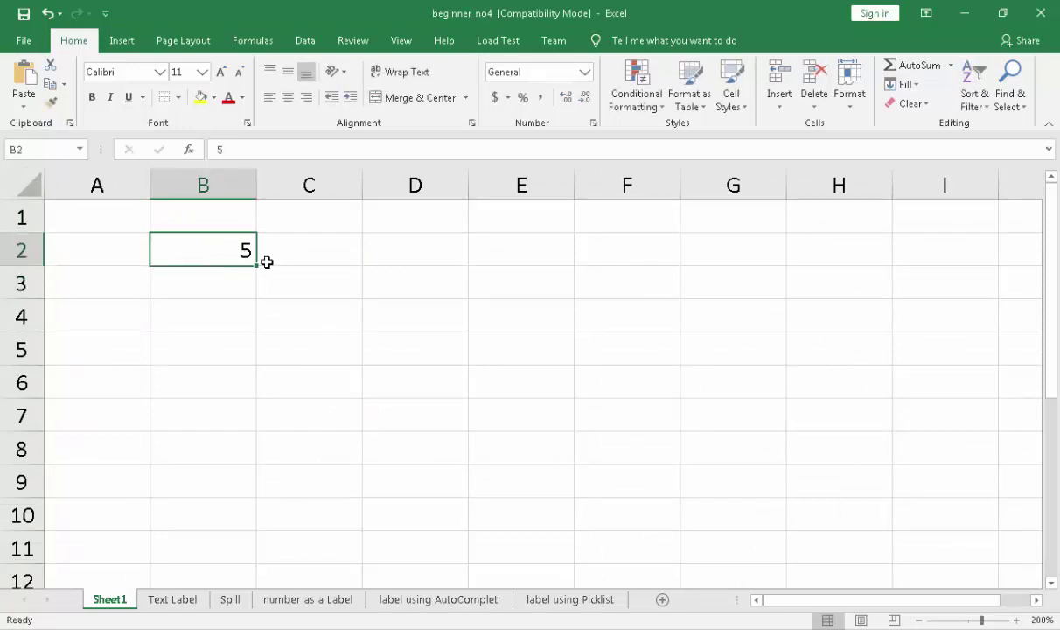
pyautogui.click(233, 279)
pyautogui.write('a')
pyautogui.press('Return')
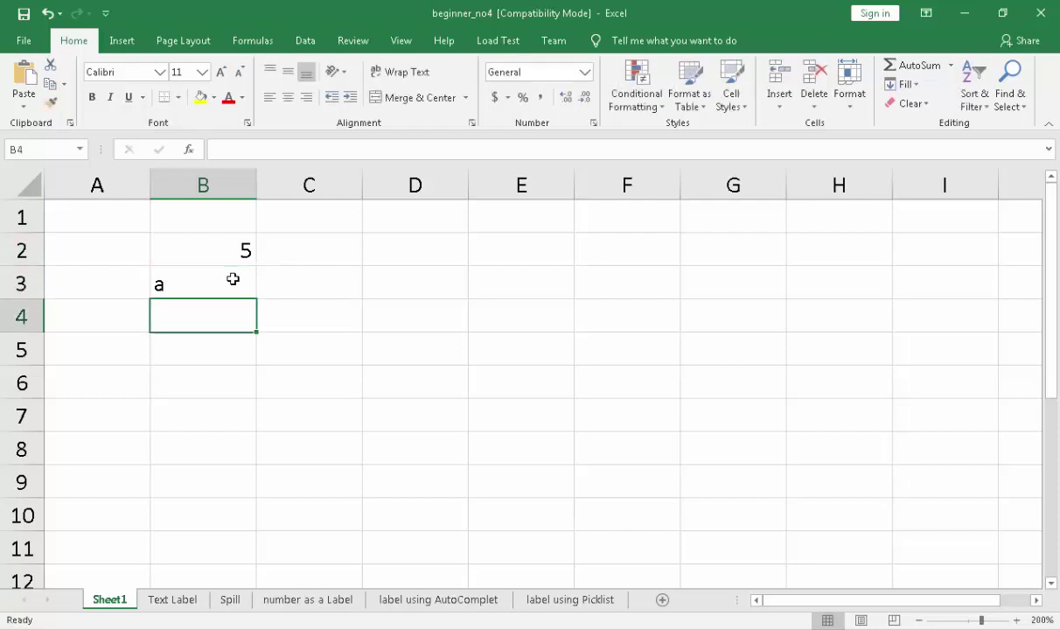
pyautogui.click(194, 282)
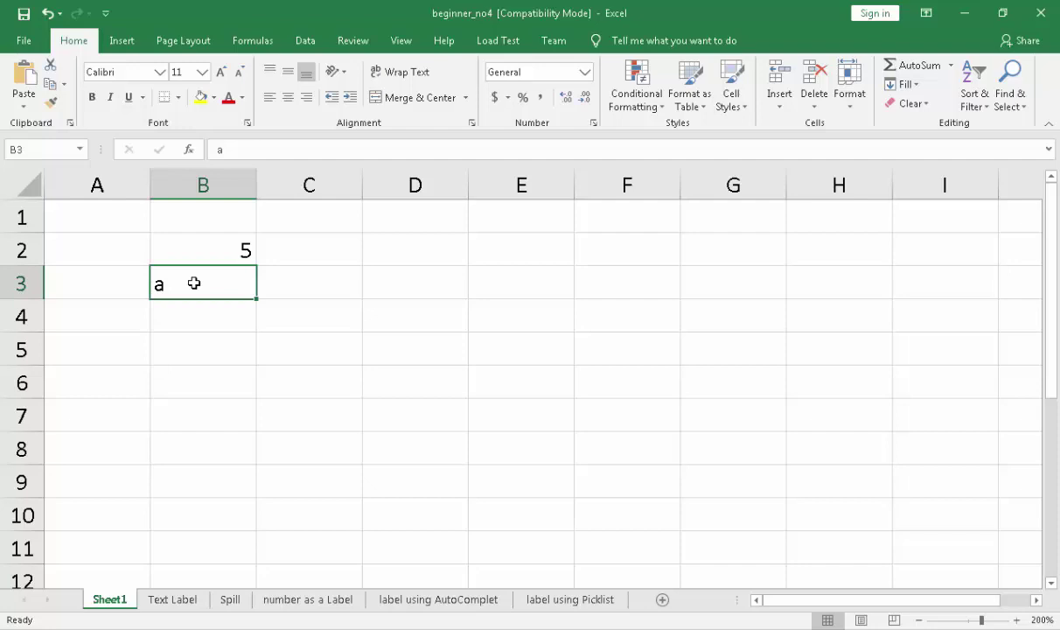
# Step: On the Spill sheet, enter your first name in C7 so it spills into D7
pyautogui.click(233, 603)
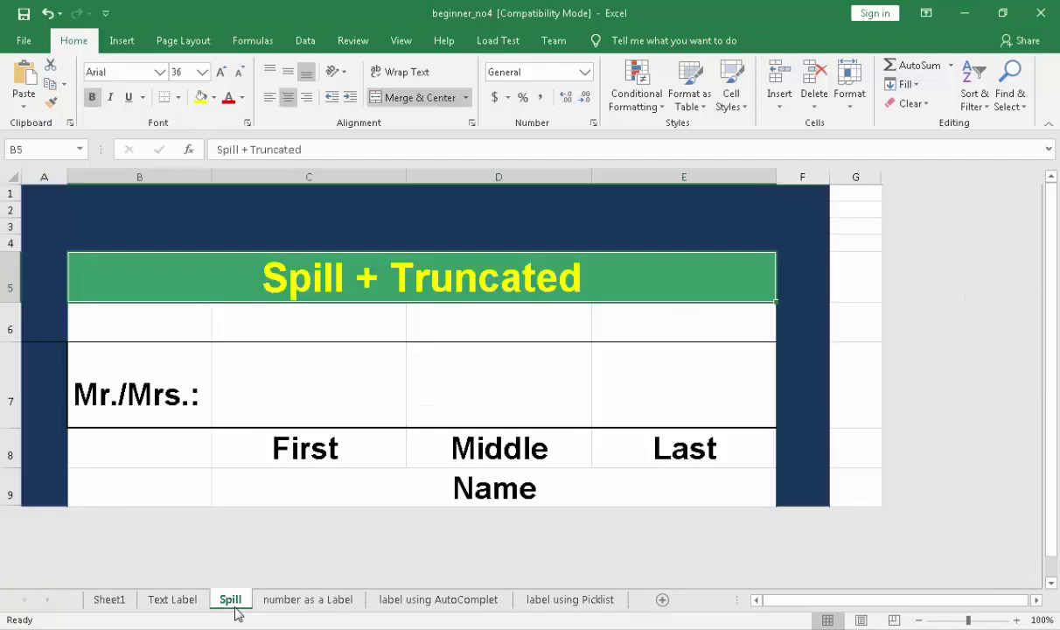
pyautogui.click(325, 405)
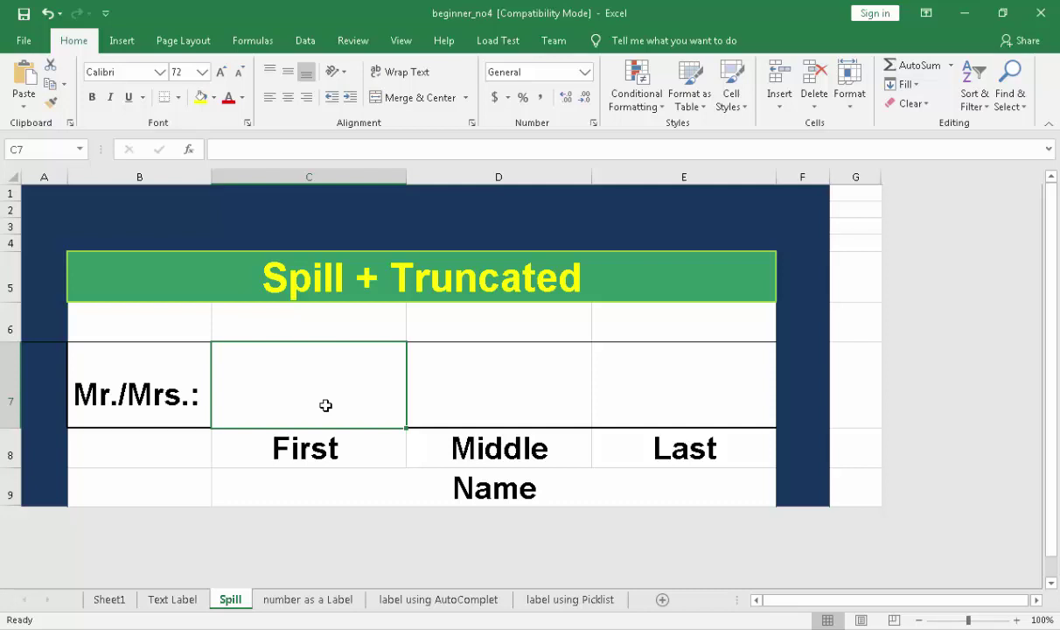
pyautogui.write('sa')
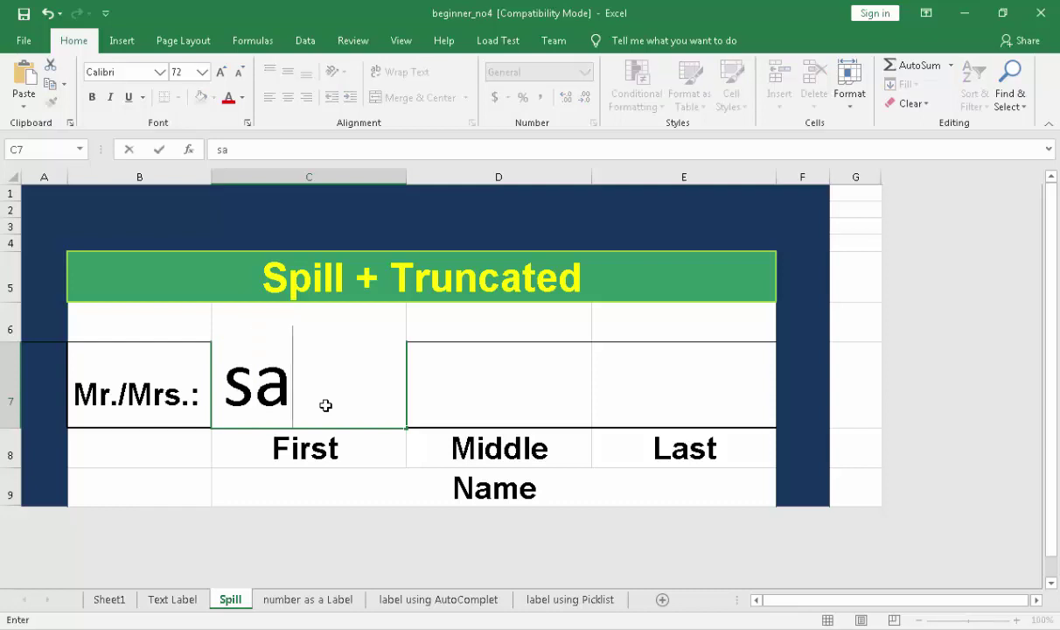
pyautogui.write('ndata')
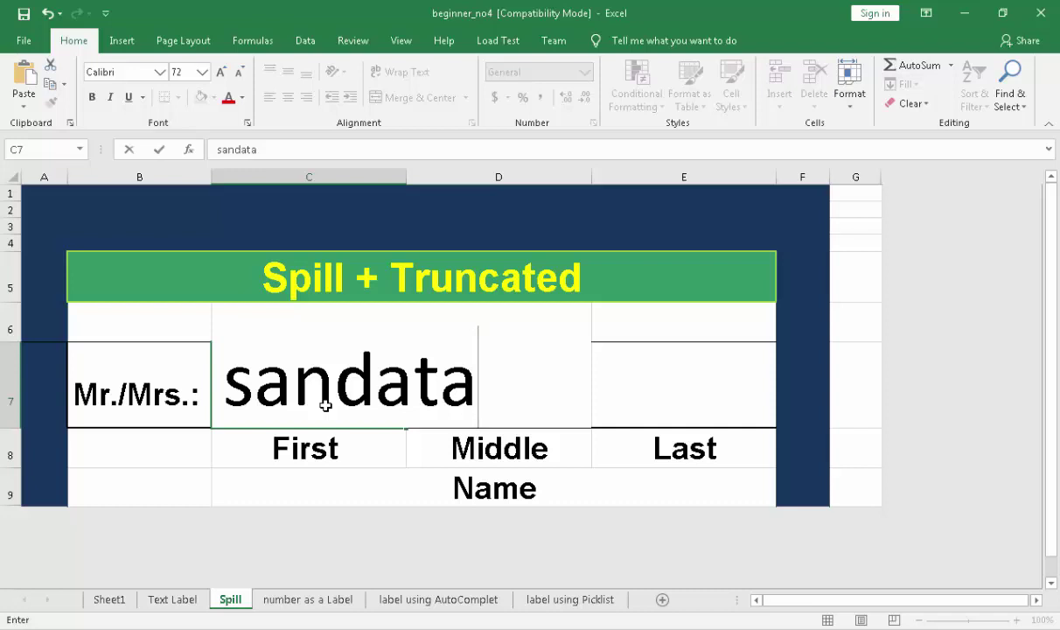
pyautogui.press('Return')
# Step: Select C7 and D7 alternately to show the text lives in C7 while D7 stays empty
pyautogui.click(409, 379)
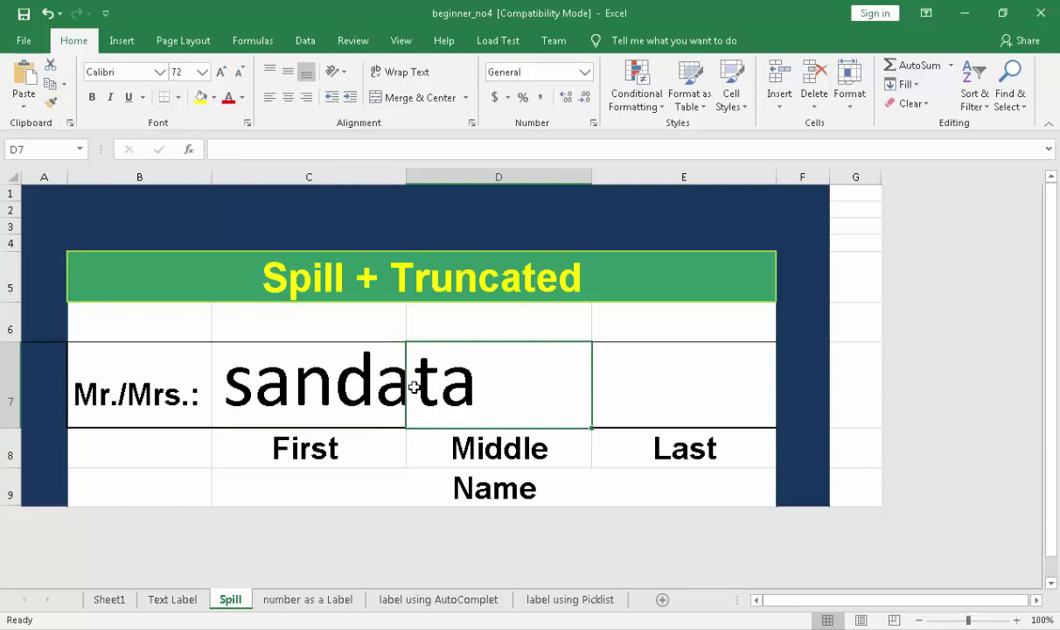
pyautogui.click(333, 381)
pyautogui.click(493, 390)
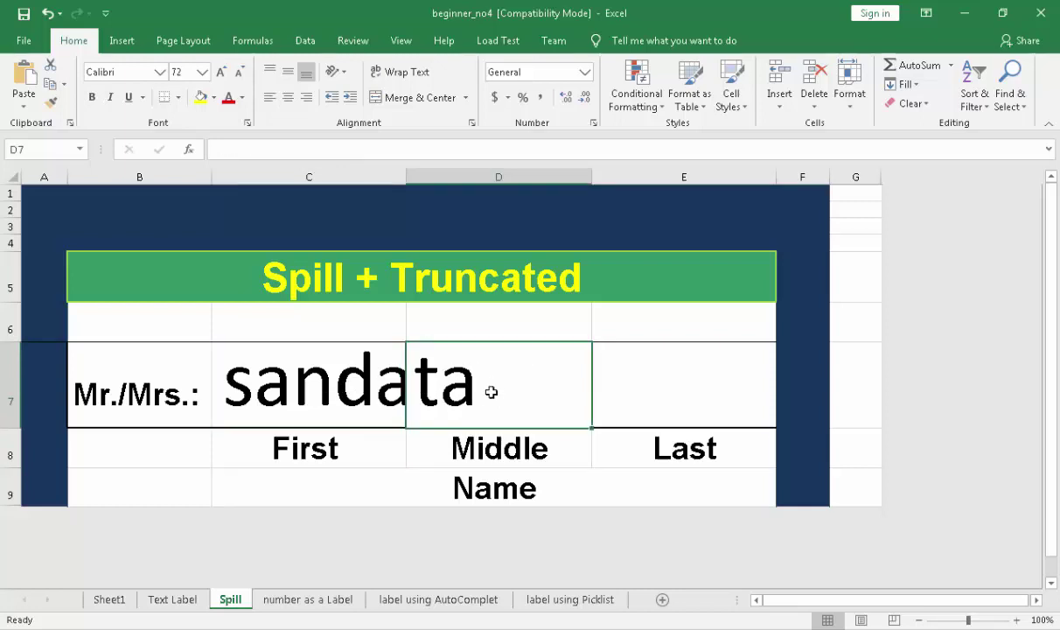
pyautogui.click(385, 385)
pyautogui.click(413, 385)
pyautogui.click(385, 385)
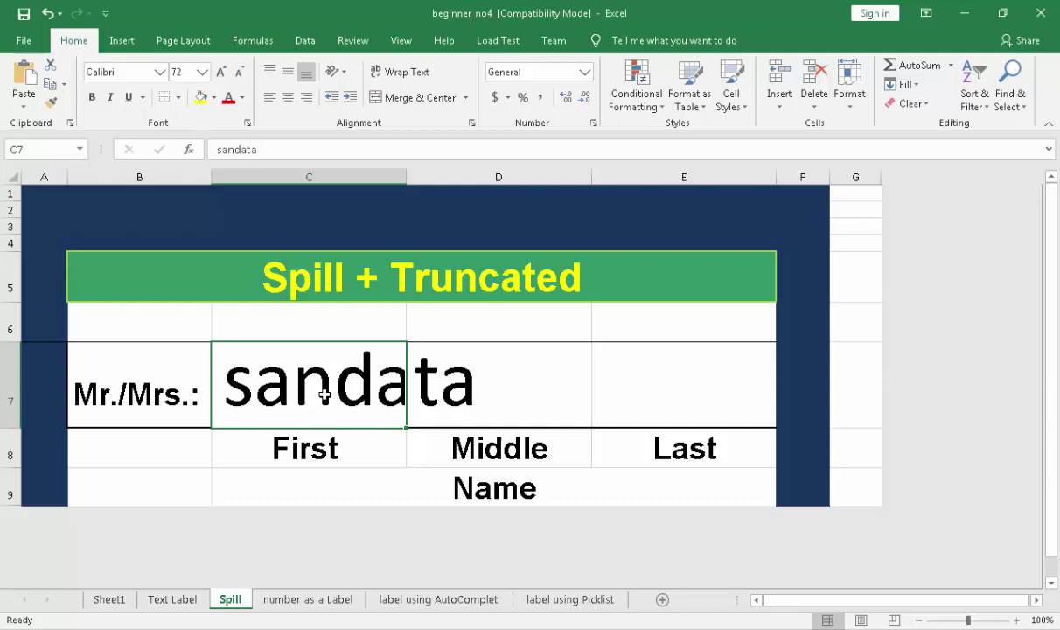
pyautogui.click(469, 379)
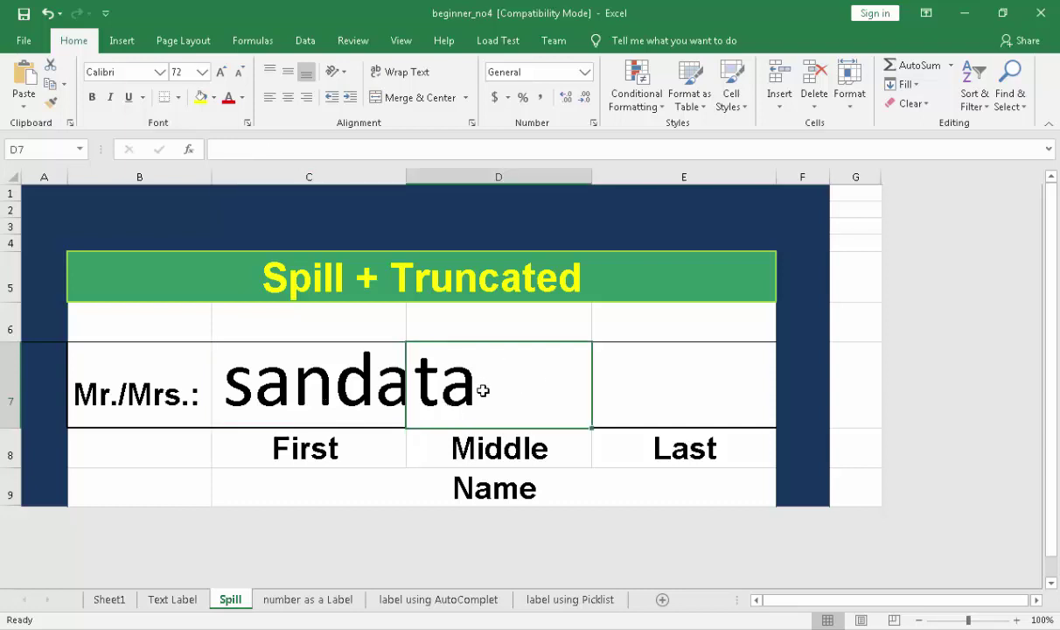
pyautogui.click(371, 390)
pyautogui.click(451, 376)
pyautogui.click(371, 385)
# Step: Enter your middle name in D7, truncating the C7 text
pyautogui.click(469, 394)
pyautogui.write('yet')
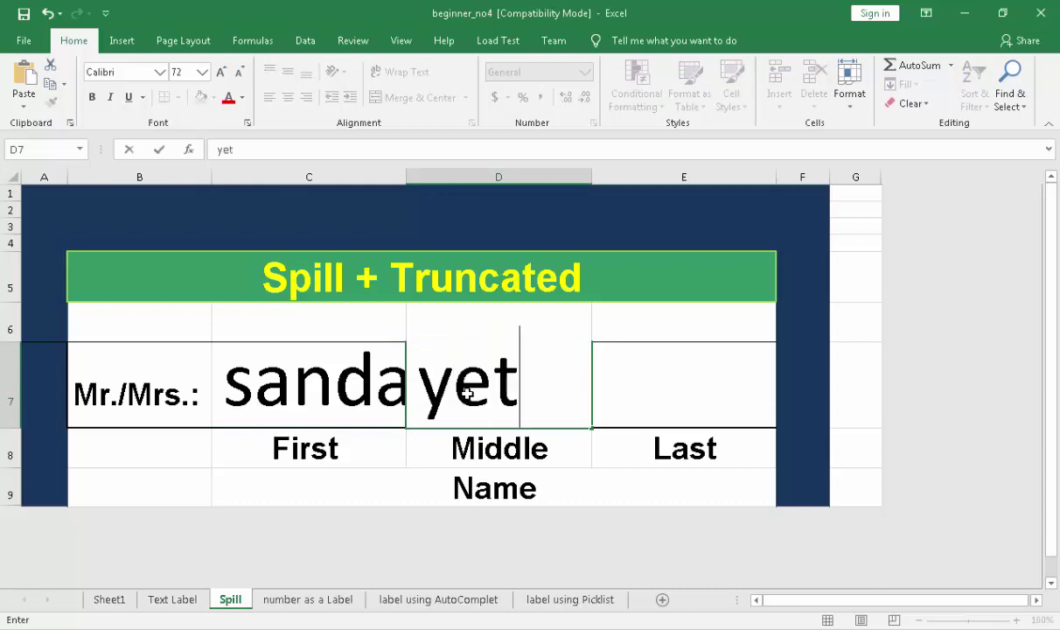
pyautogui.press('Return')
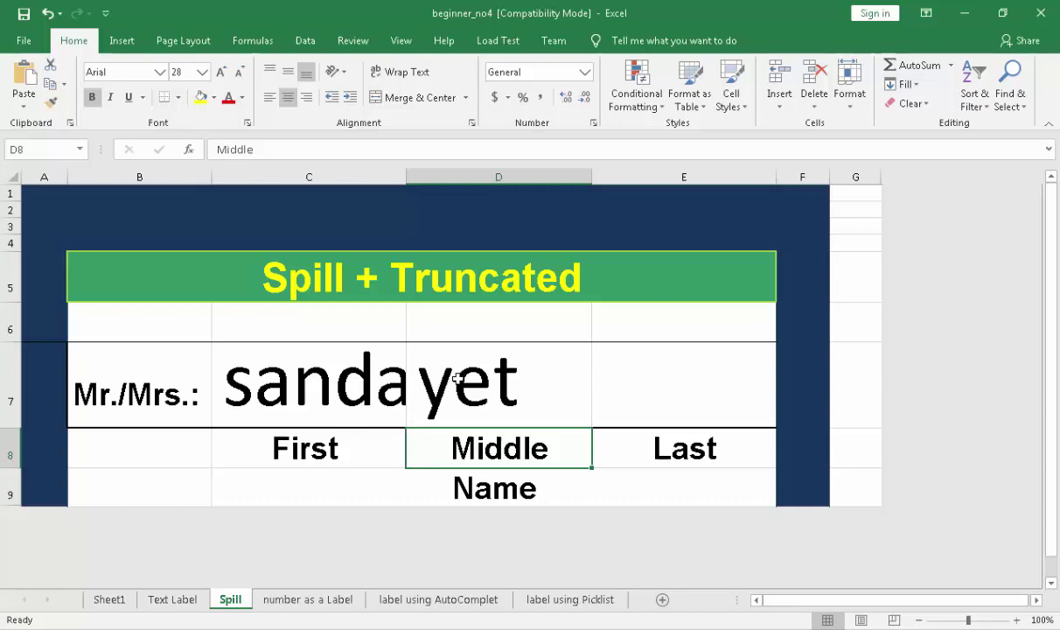
pyautogui.click(457, 378)
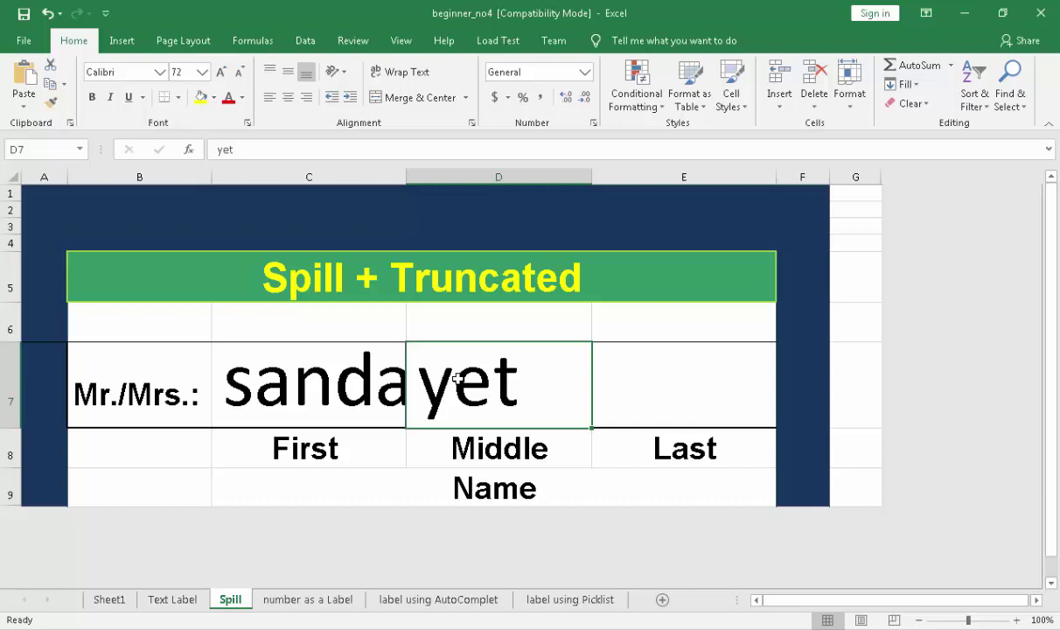
# Step: On the number as a Label sheet, AutoSum F5:F12 into F13 to show $8.70
pyautogui.click(324, 606)
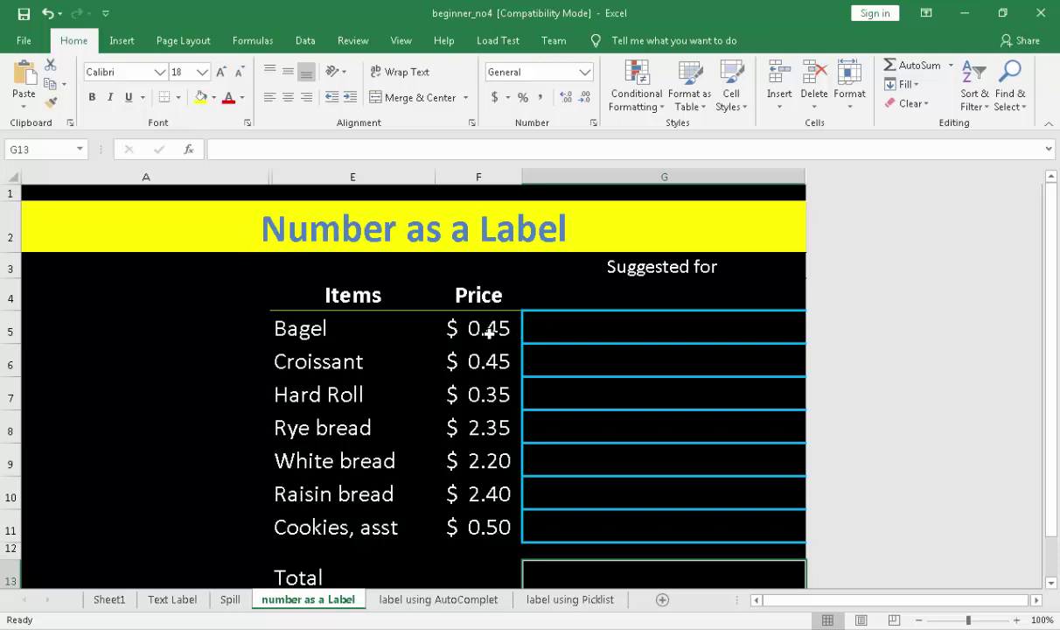
pyautogui.click(552, 331)
pyautogui.moveTo(473, 331); pyautogui.dragTo(464, 561)
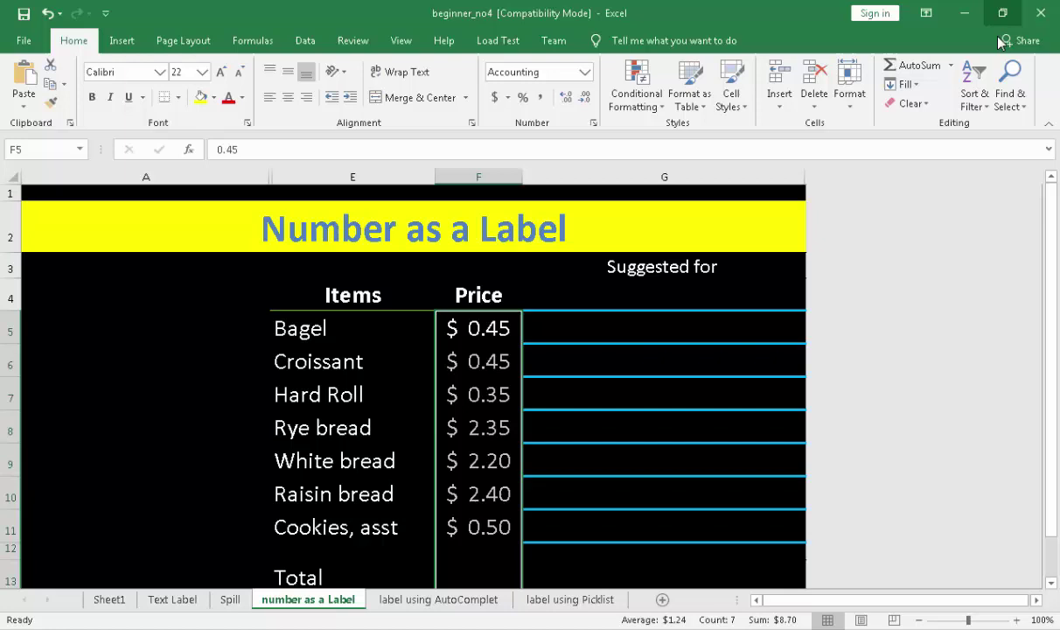
pyautogui.click(909, 70)
pyautogui.click(618, 336)
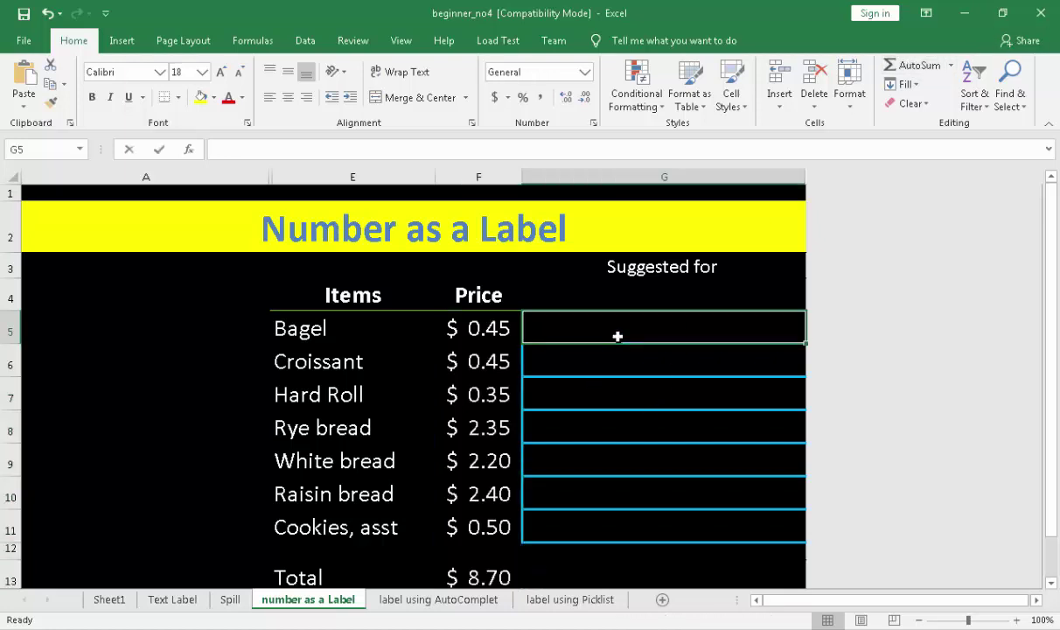
# Step: Enter '0.45 in G5 and '0.35 in G7 as text labels
pyautogui.write("'")
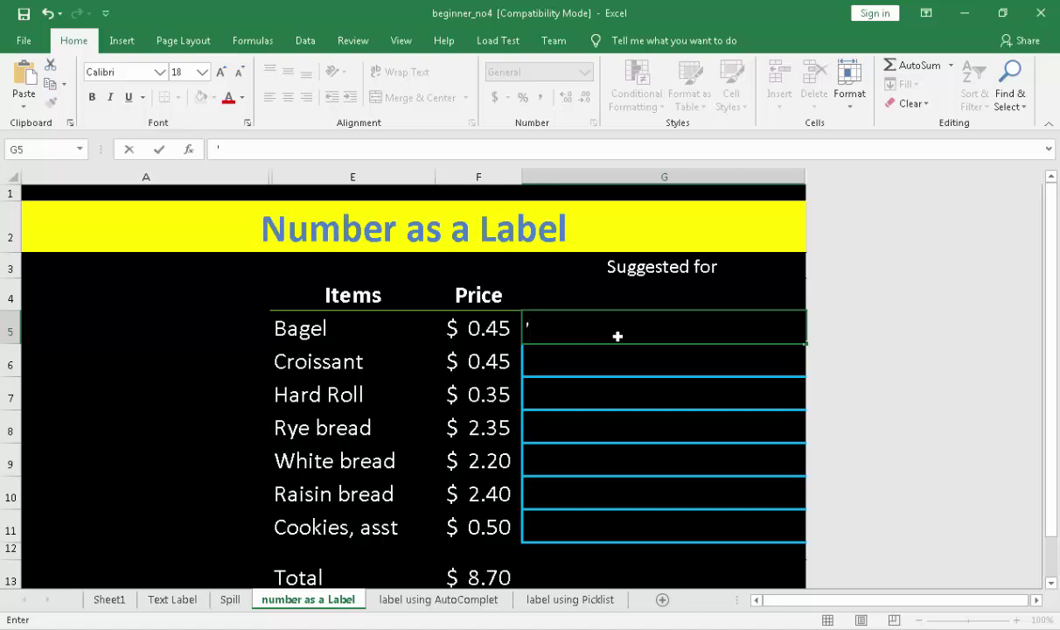
pyautogui.write('0.')
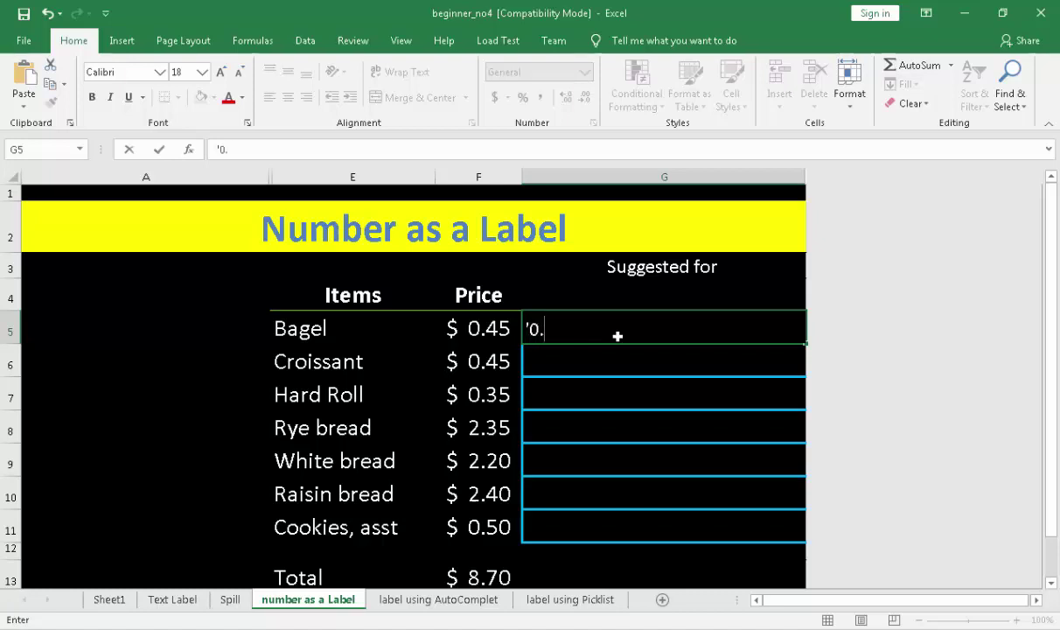
pyautogui.write('45')
pyautogui.hotkey('ctrl', 'Return')
pyautogui.press('Return')
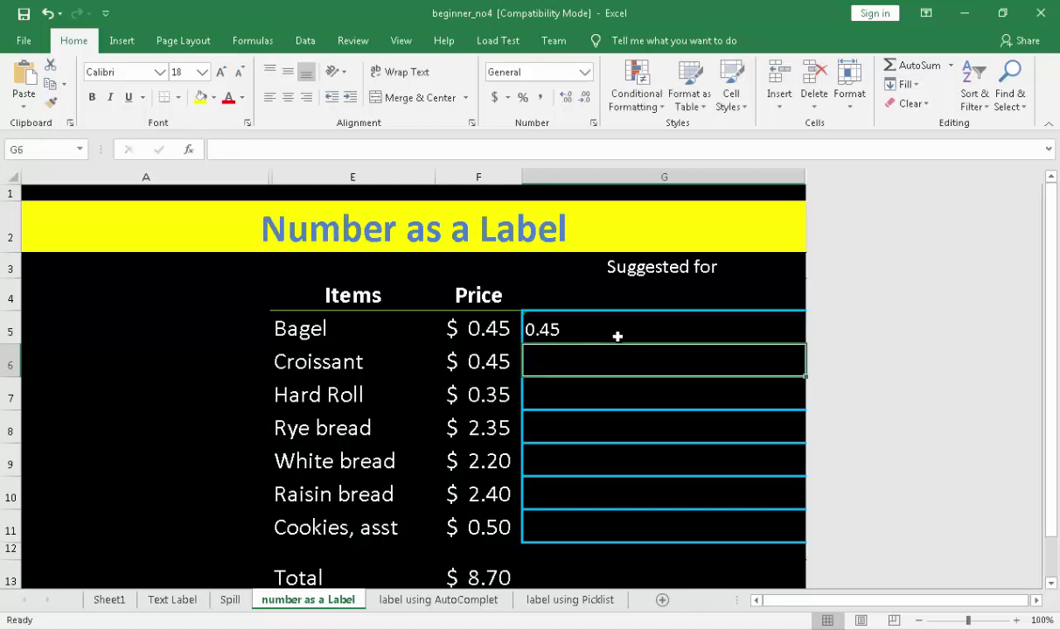
pyautogui.click(580, 340)
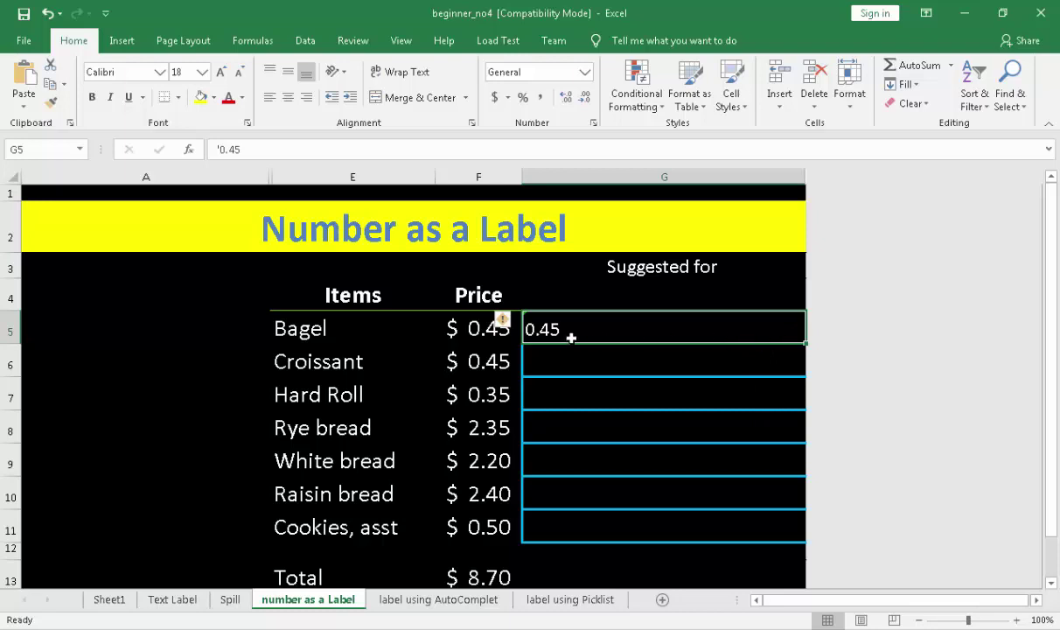
pyautogui.click(560, 393)
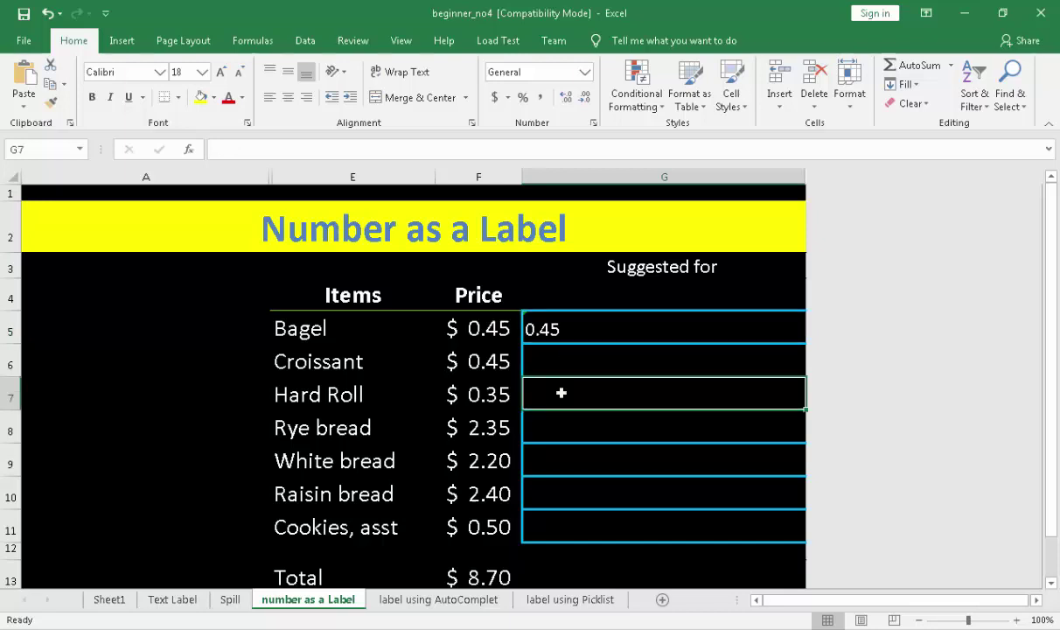
pyautogui.write("'")
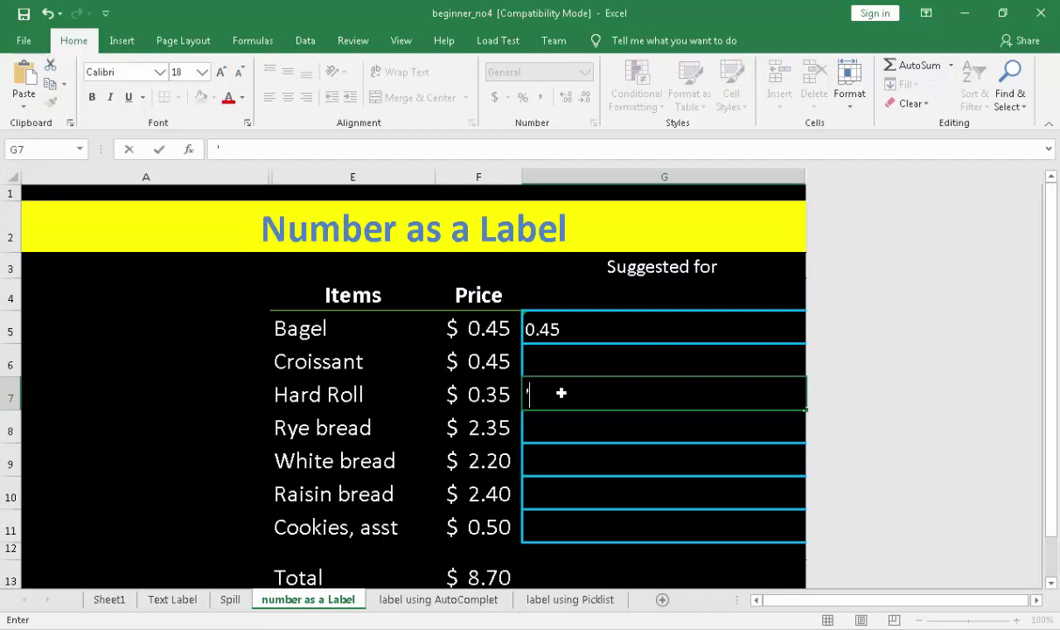
pyautogui.write('0.35')
pyautogui.press('Return')
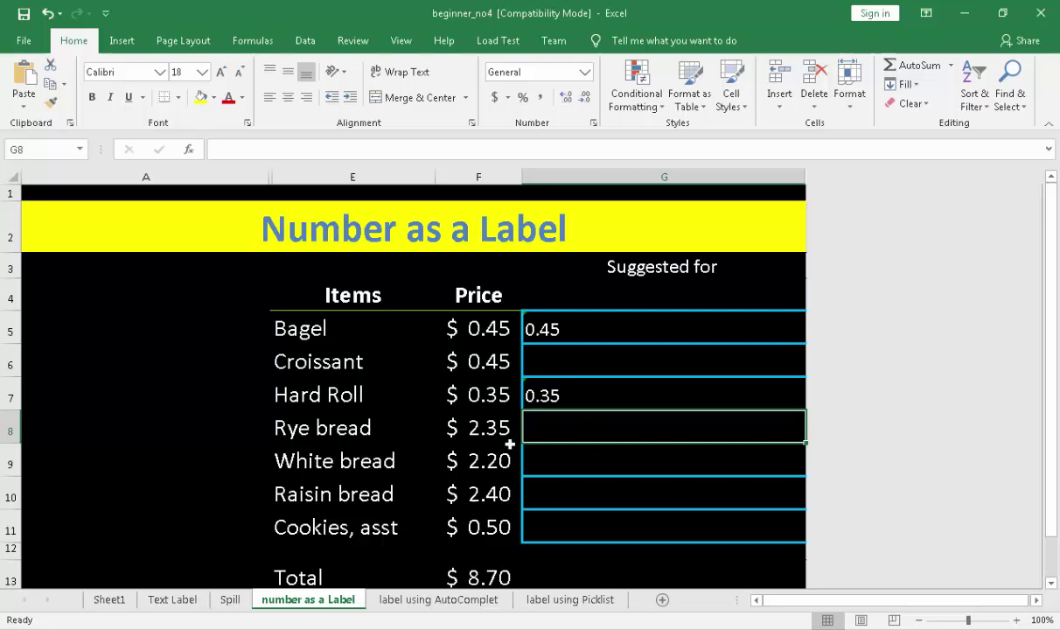
# Step: On the AutoComplete sheet, complete 'cookie, r' to 'cookie, raisin w/ peanut & green peas' in B12
pyautogui.click(409, 602)
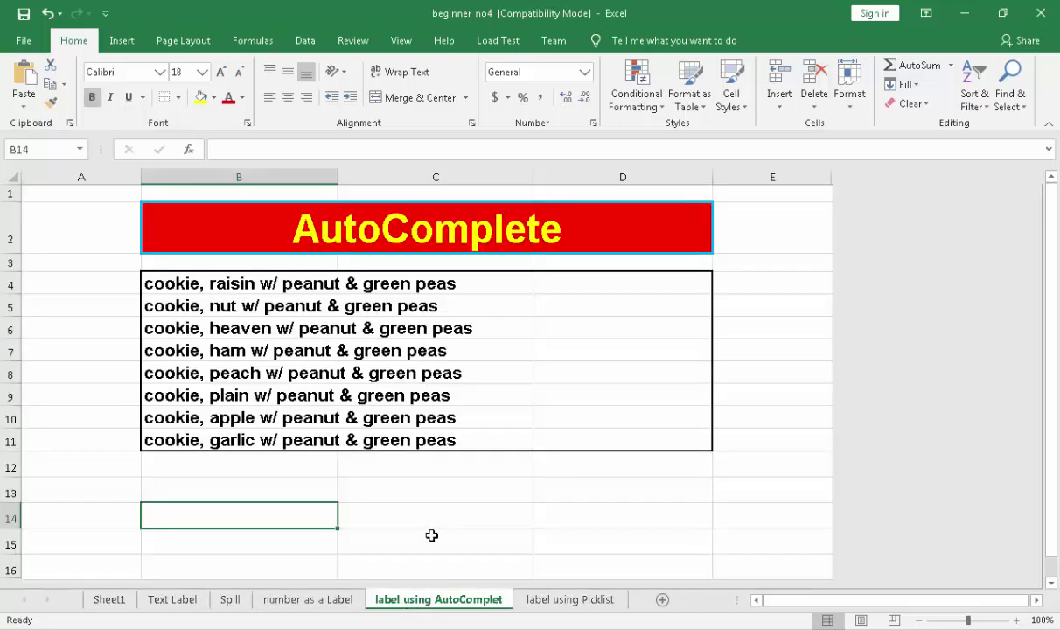
pyautogui.click(221, 466)
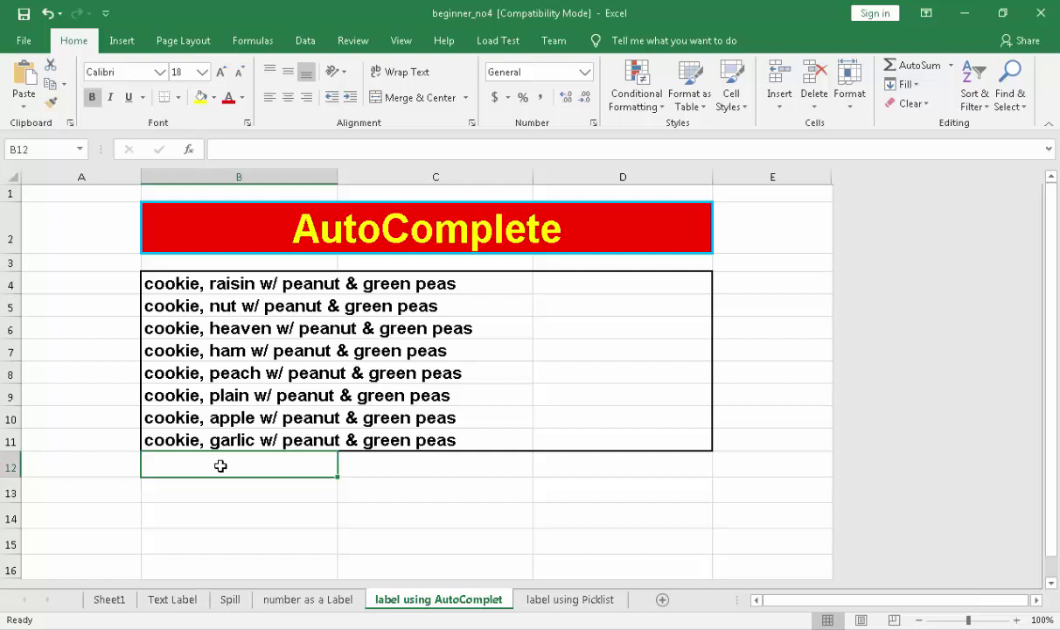
pyautogui.click(279, 511)
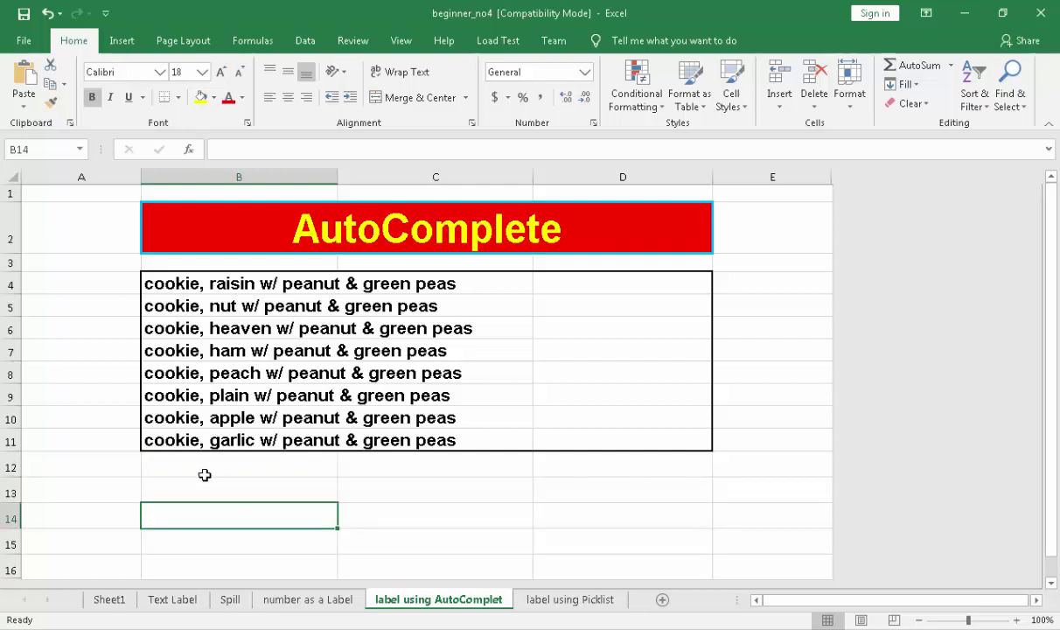
pyautogui.click(198, 468)
pyautogui.moveTo(197, 284); pyautogui.dragTo(265, 435)
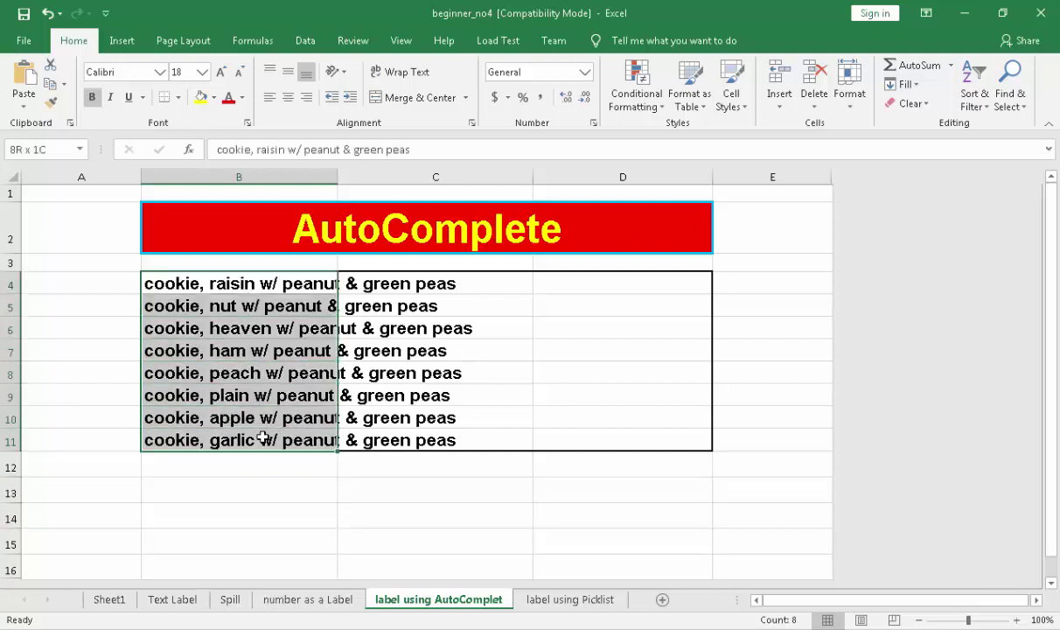
pyautogui.click(205, 462)
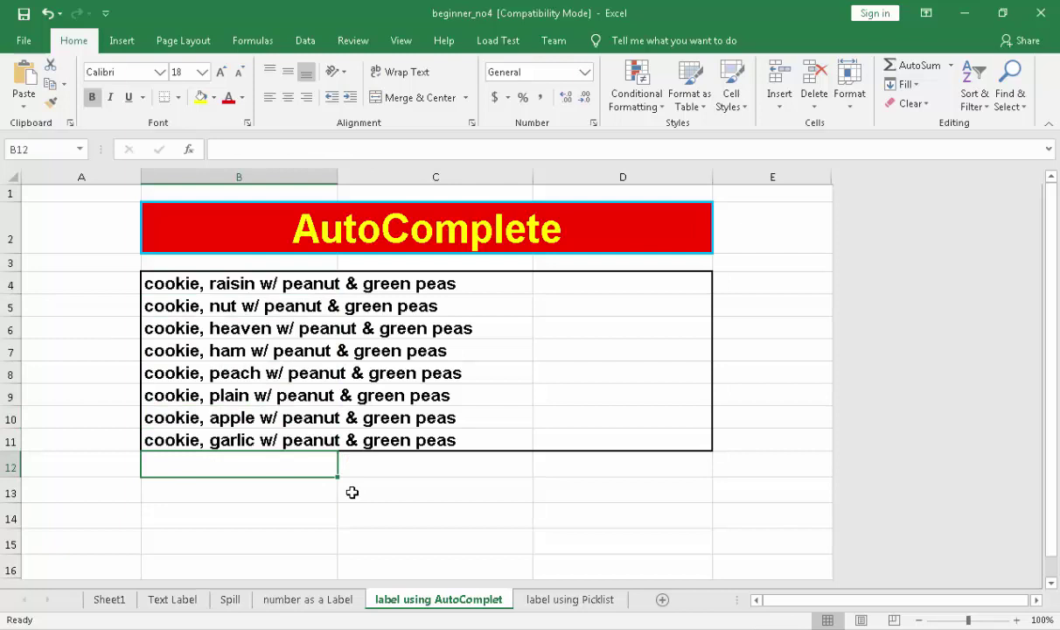
pyautogui.write('co')
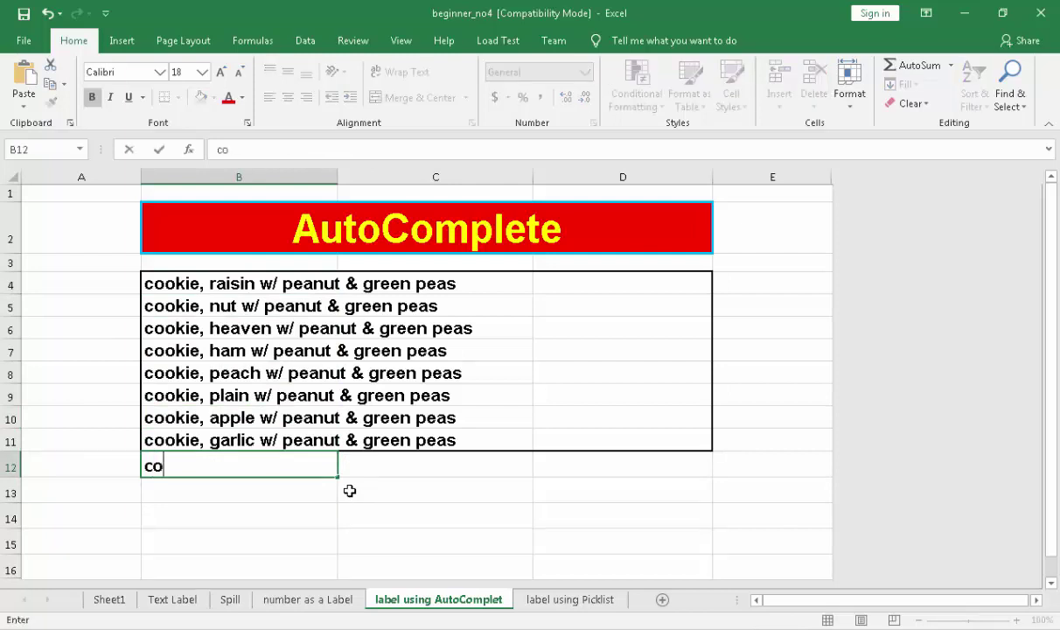
pyautogui.write('okie,')
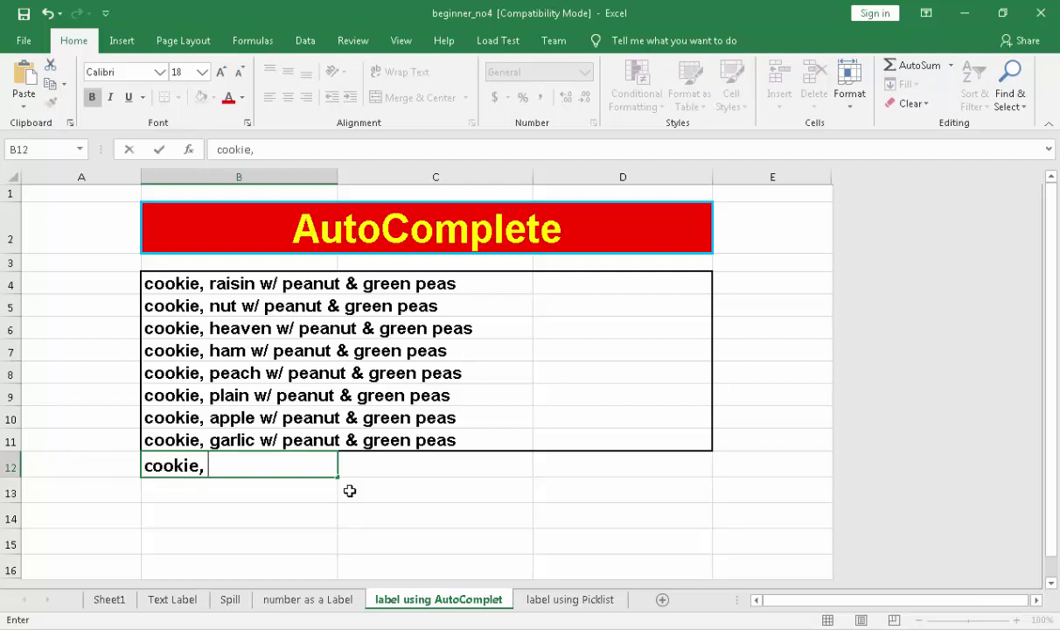
pyautogui.write('r')
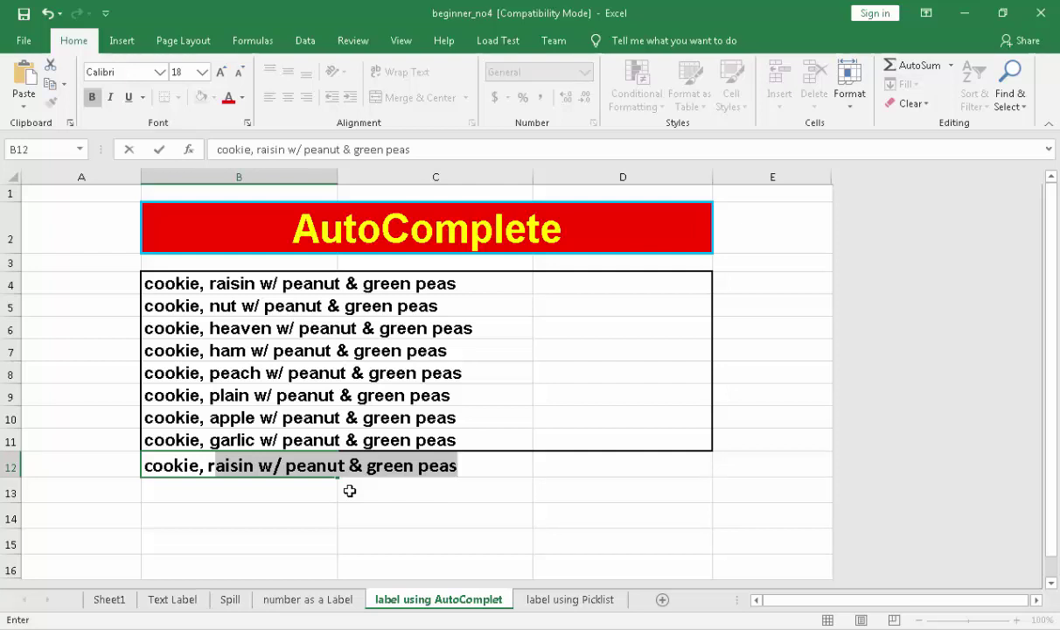
pyautogui.press('Return')
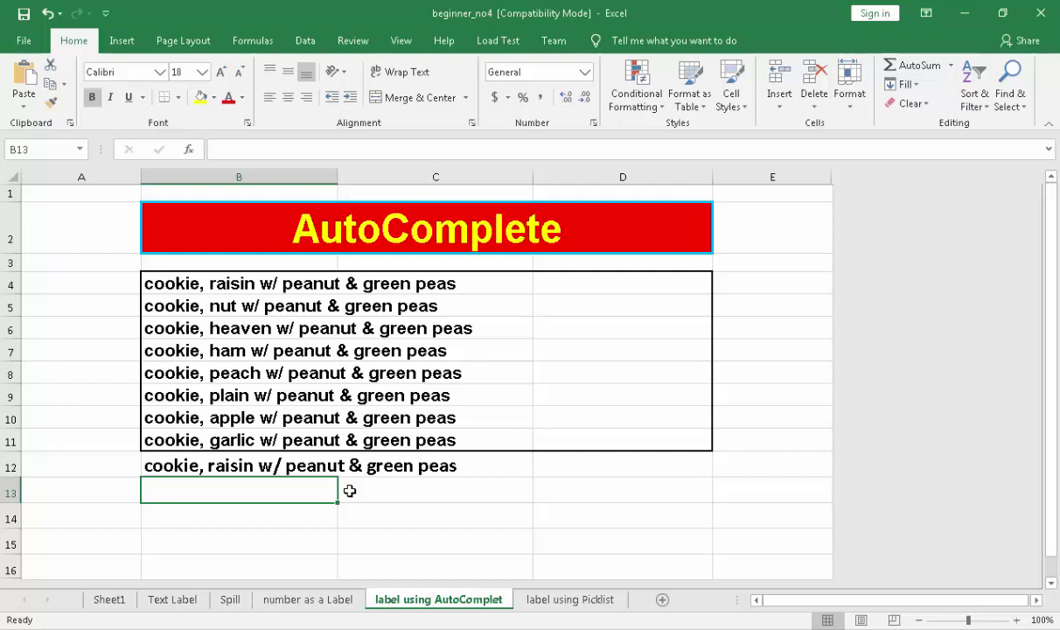
# Step: Type 'cookie, pe' in B13 so AutoComplete proposes 'cookie, peach w/ peanut & green peas'
pyautogui.write('cookie')
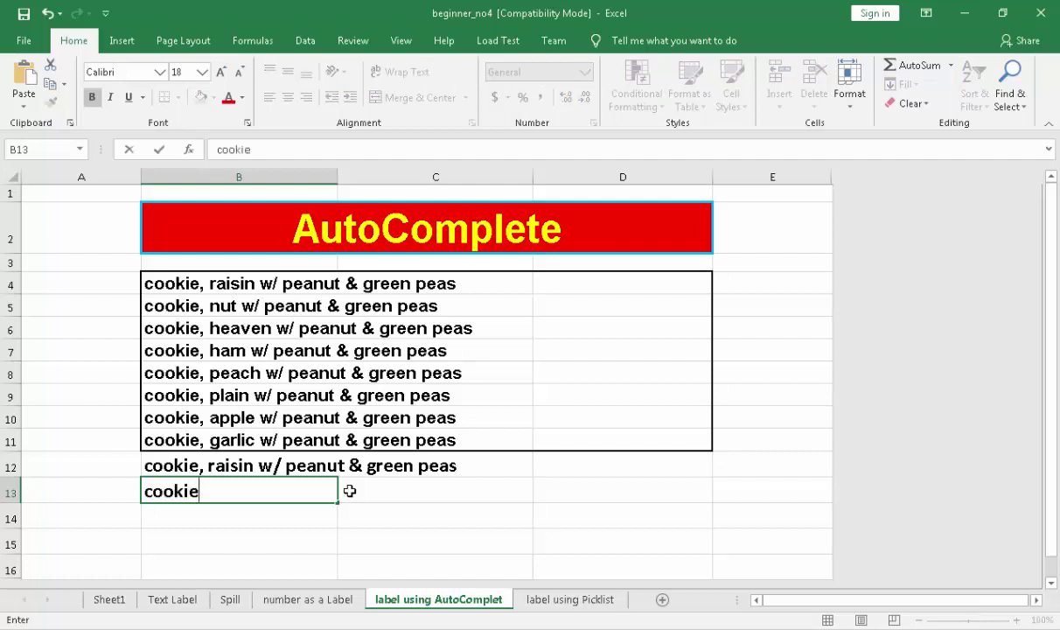
pyautogui.write(', p')
pyautogui.write('e')
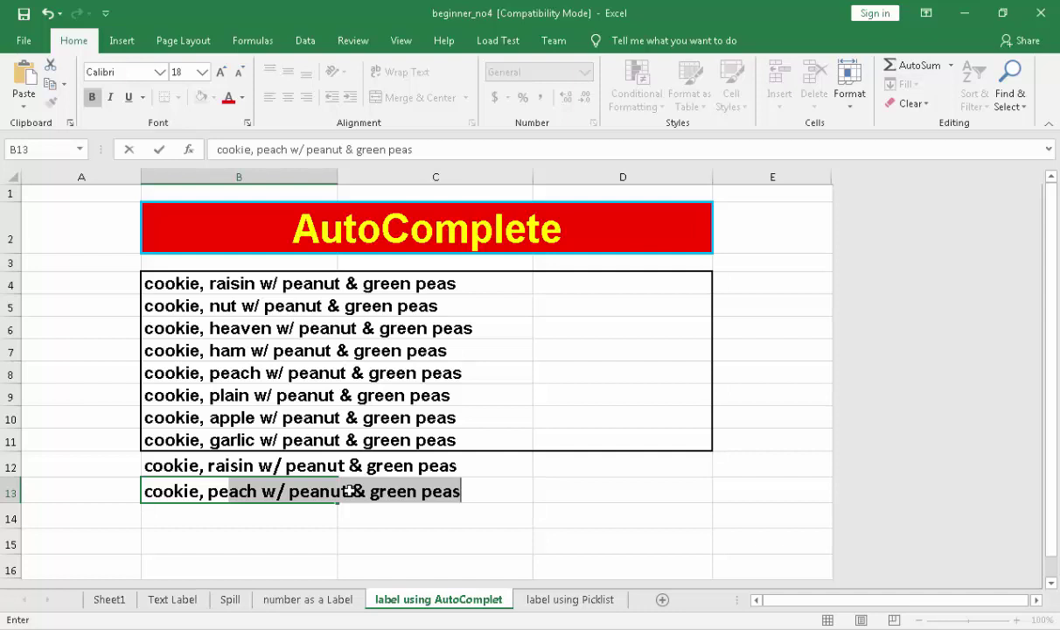
# Step: Accept the peach entry in B13, then go to the Picklist sheet and select C12
pyautogui.press('Return')
pyautogui.click(571, 599)
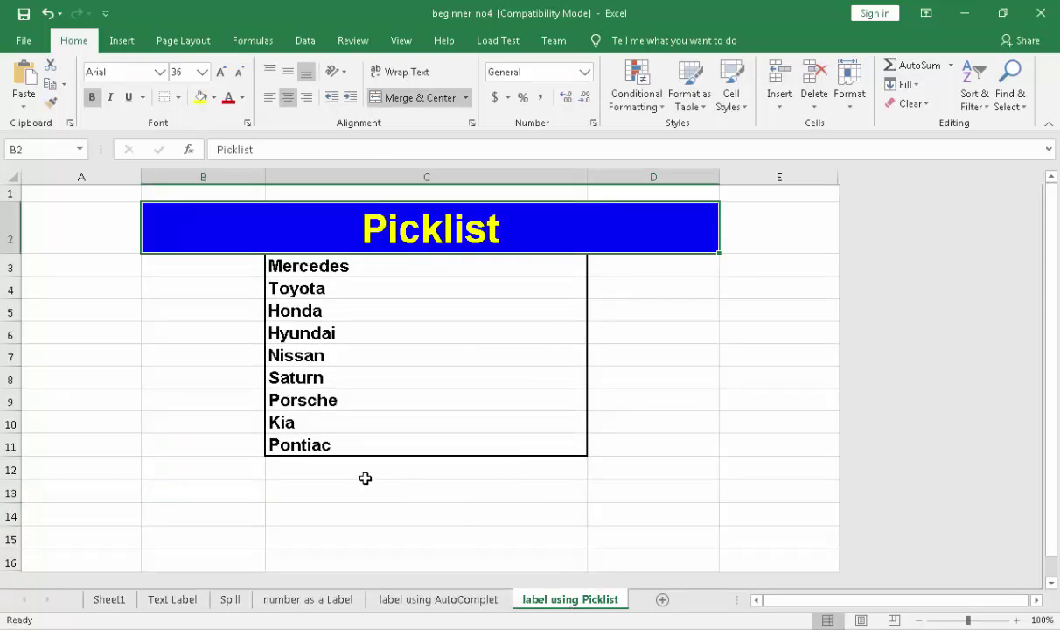
pyautogui.click(326, 461)
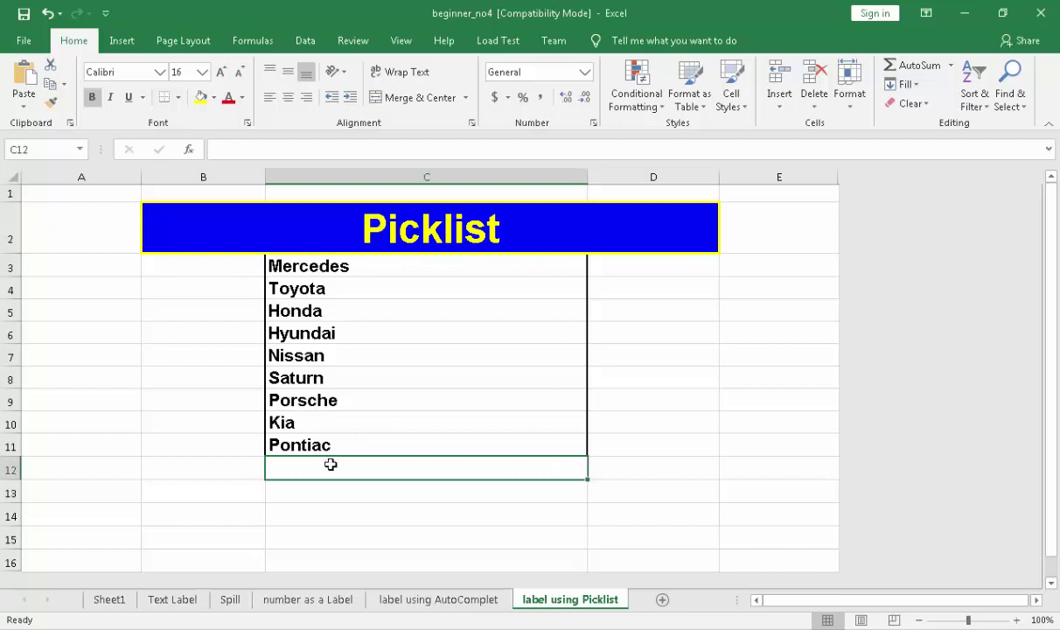
pyautogui.moveTo(343, 266); pyautogui.dragTo(291, 447)
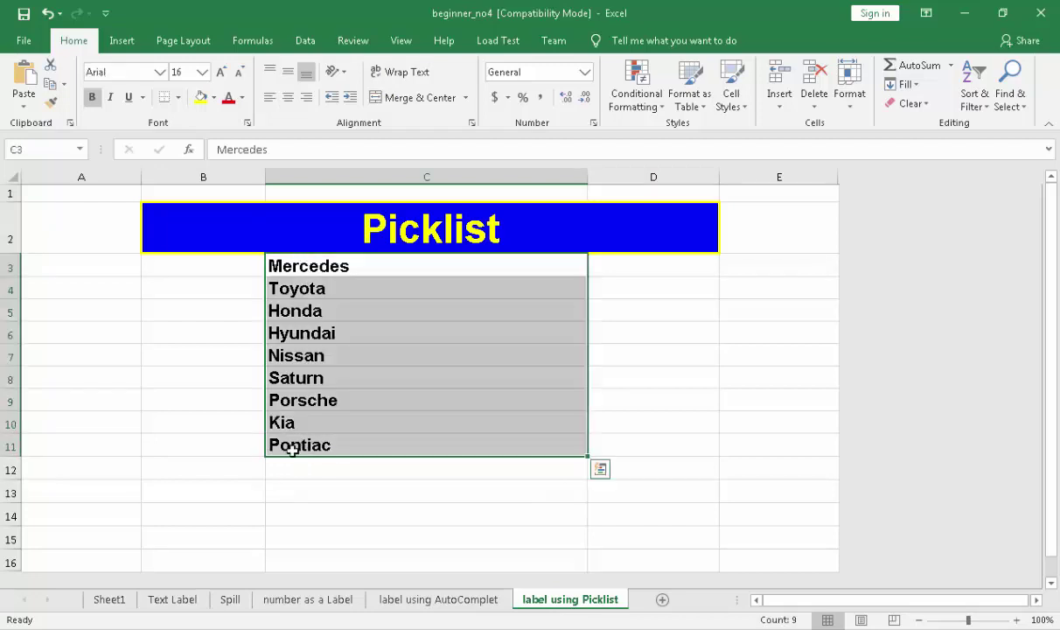
pyautogui.click(292, 471)
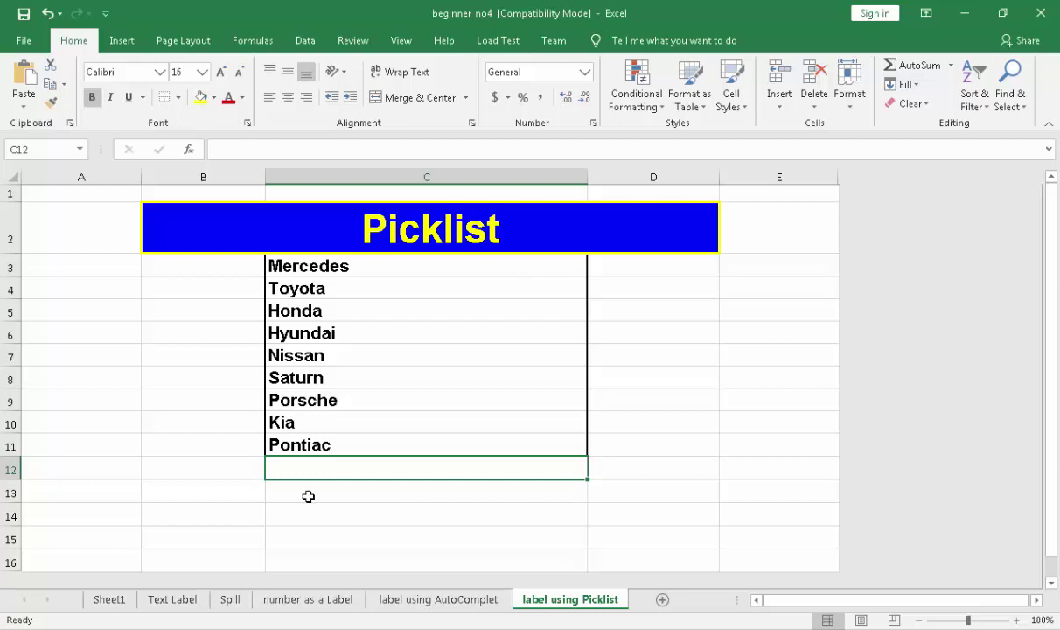
pyautogui.click(308, 496)
pyautogui.click(307, 468)
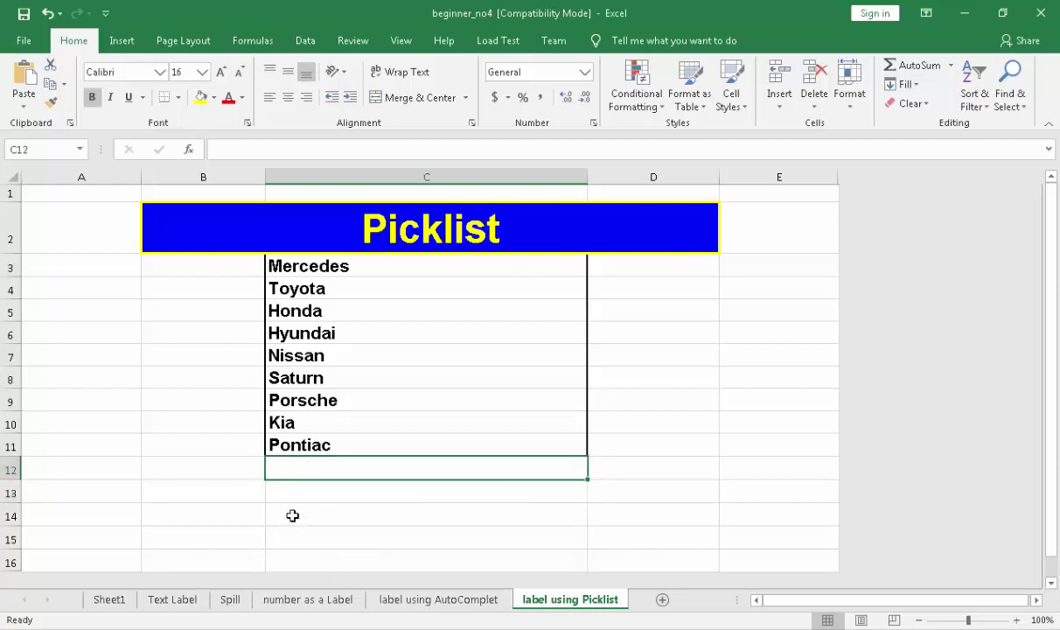
# Step: Pick Saturn for cell C12 from the column's drop-down list of existing car names
pyautogui.rightClick(294, 468)
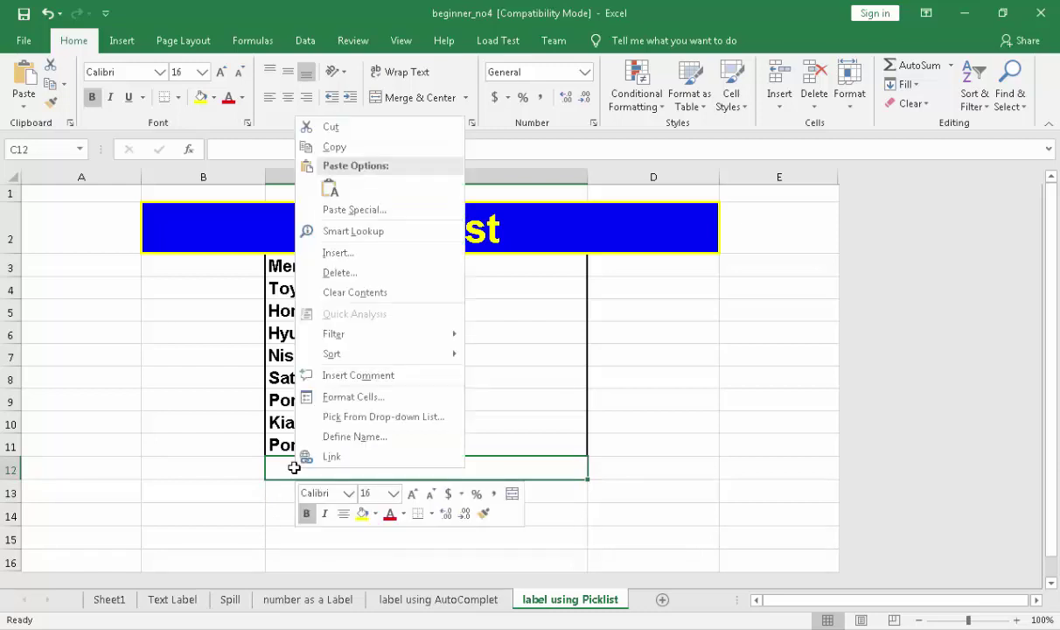
pyautogui.click(313, 419)
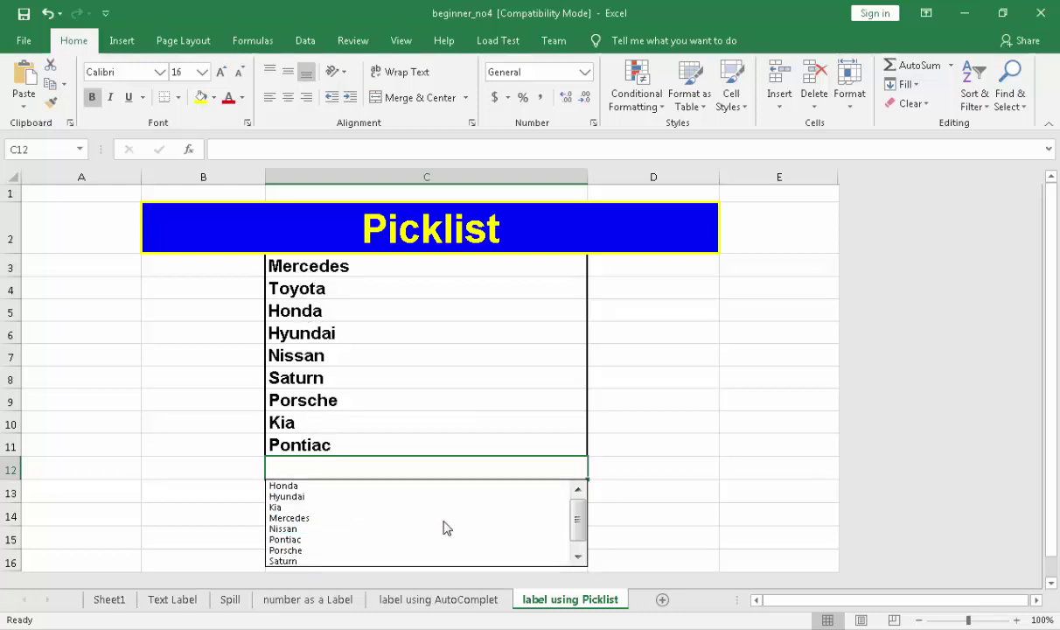
pyautogui.moveTo(568, 516); pyautogui.dragTo(573, 553)
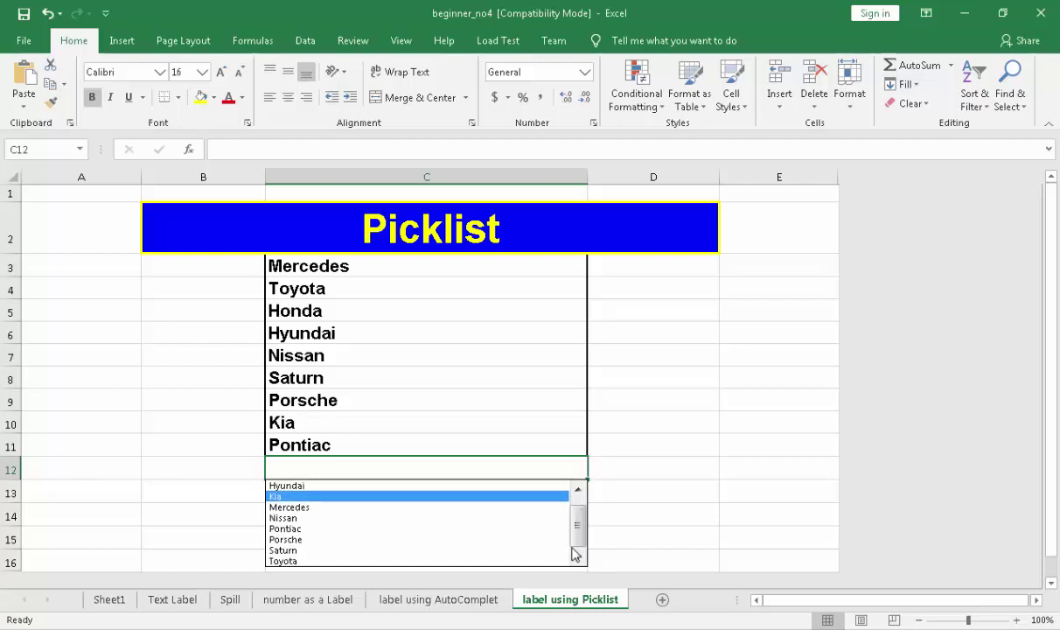
pyautogui.click(301, 551)
# Step: Pick Mercedes for cell C13 from the same drop-down list
pyautogui.click(300, 495)
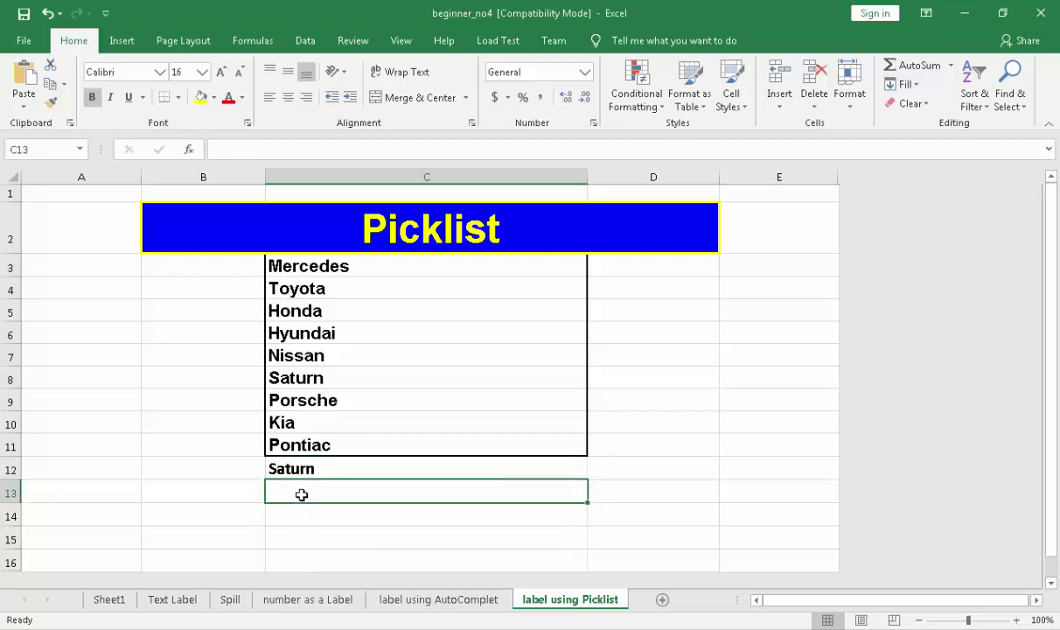
pyautogui.rightClick(300, 495)
pyautogui.click(353, 446)
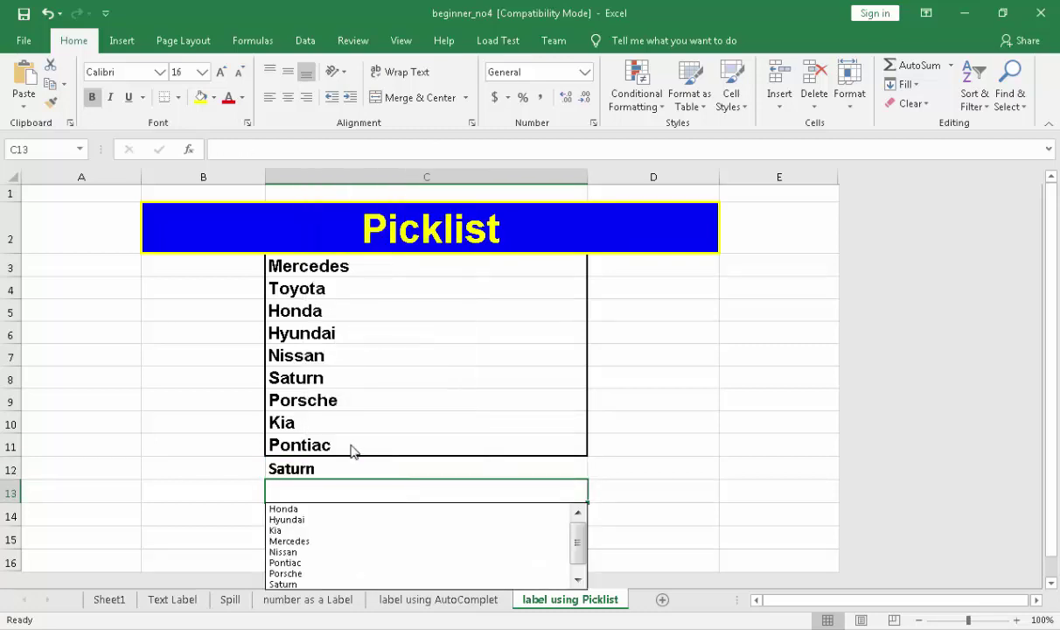
pyautogui.click(327, 542)
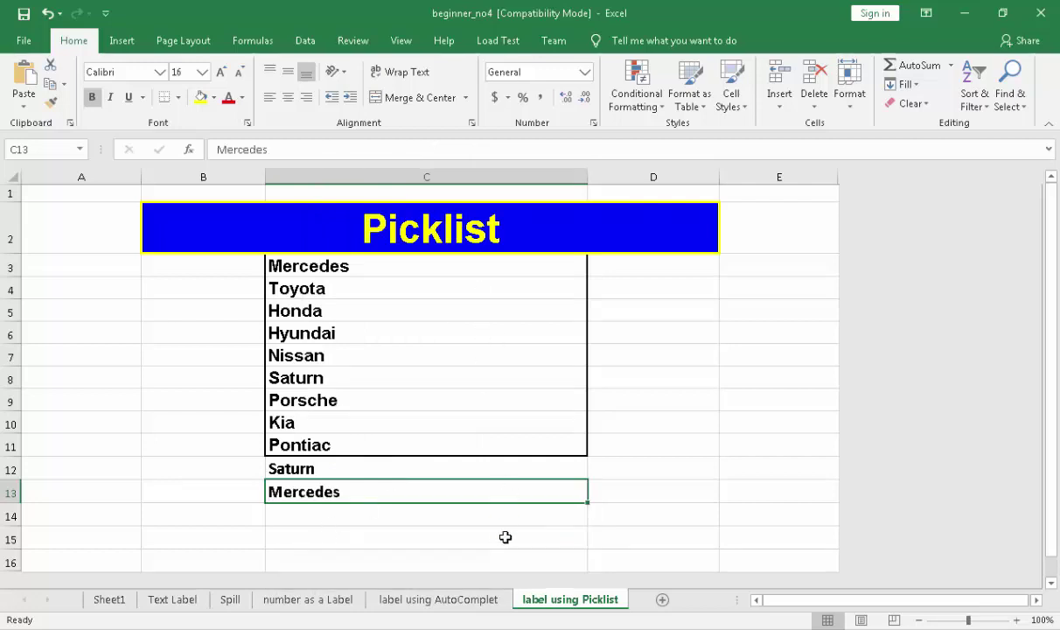